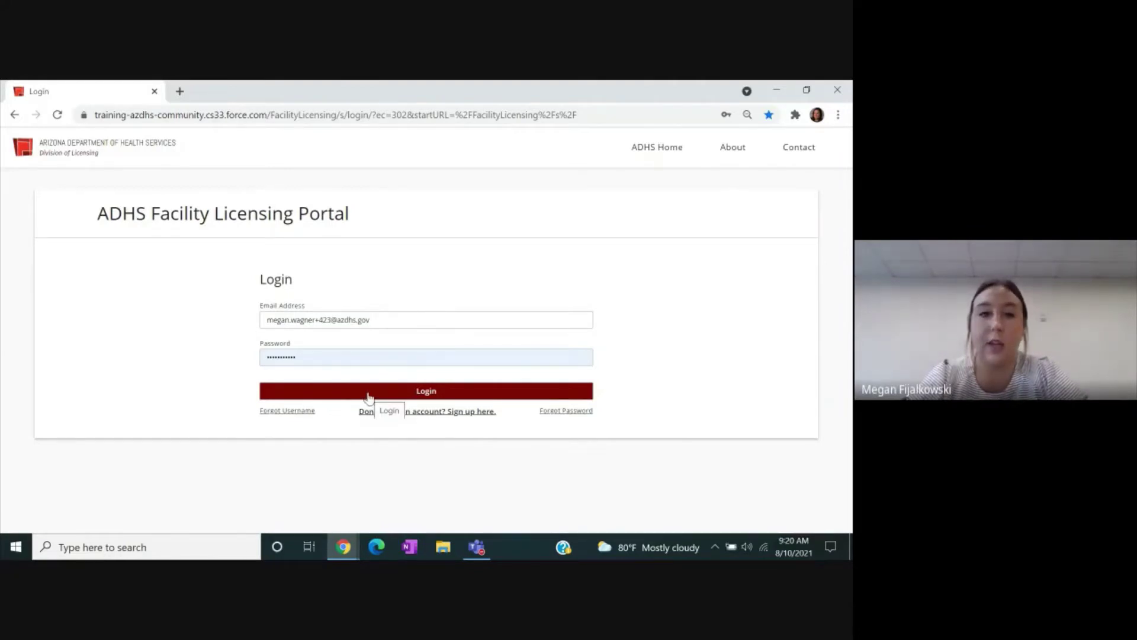
Log in to the facility licensing portal and open the Joy Ride facility from the Medical Marijuana dispensaries
{"action": "left_click", "coordinate": [367, 392]}
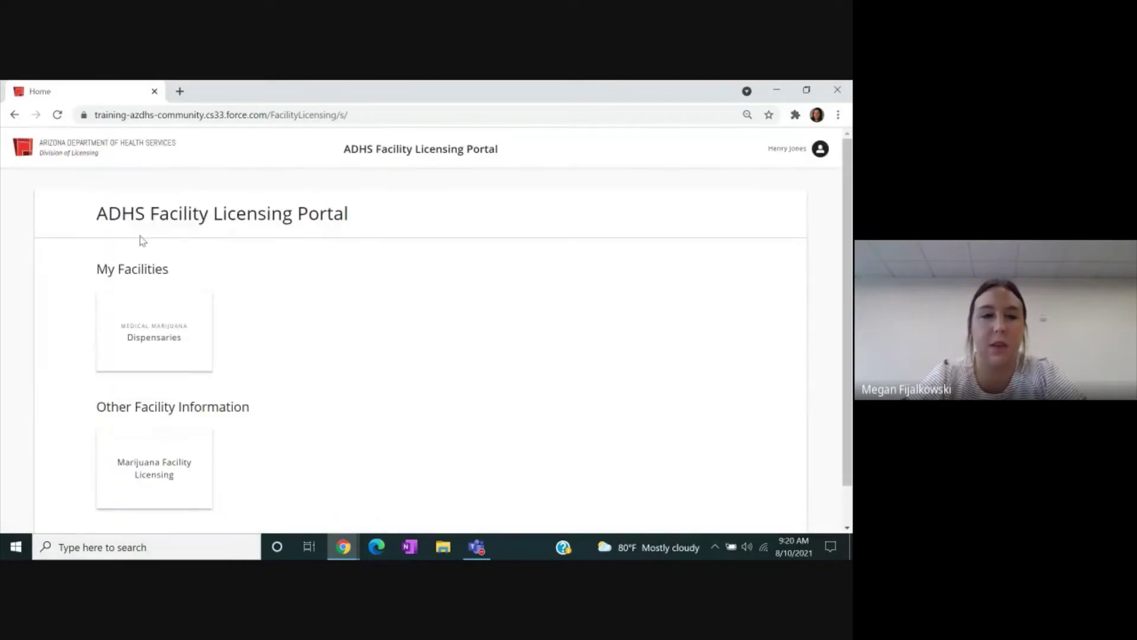
{"action": "left_click", "coordinate": [152, 357]}
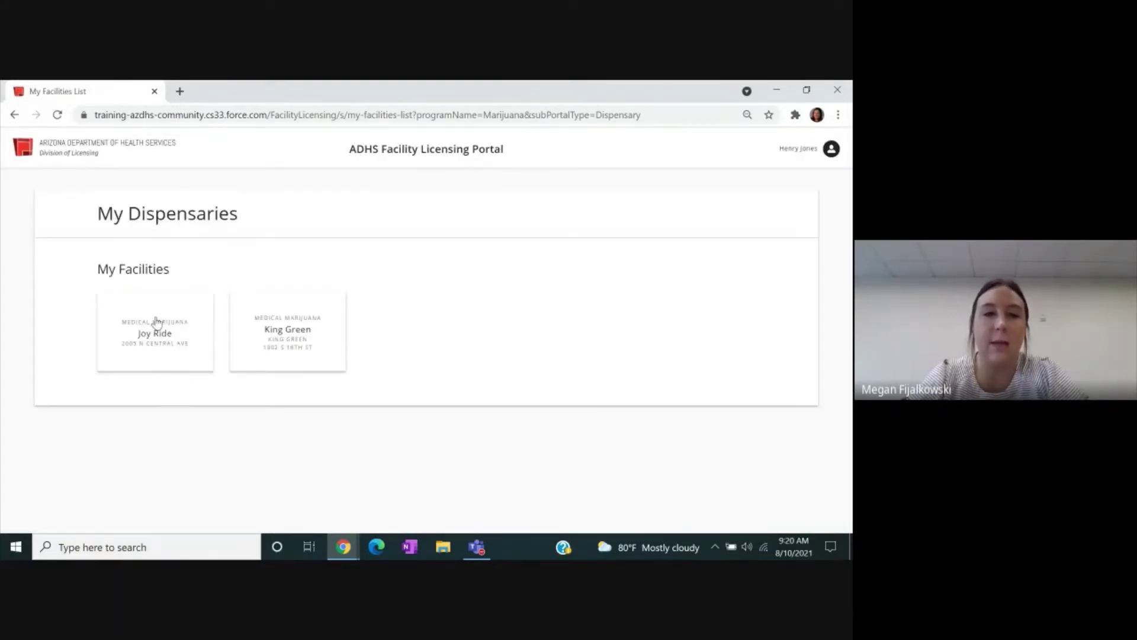
{"action": "left_click", "coordinate": [156, 356]}
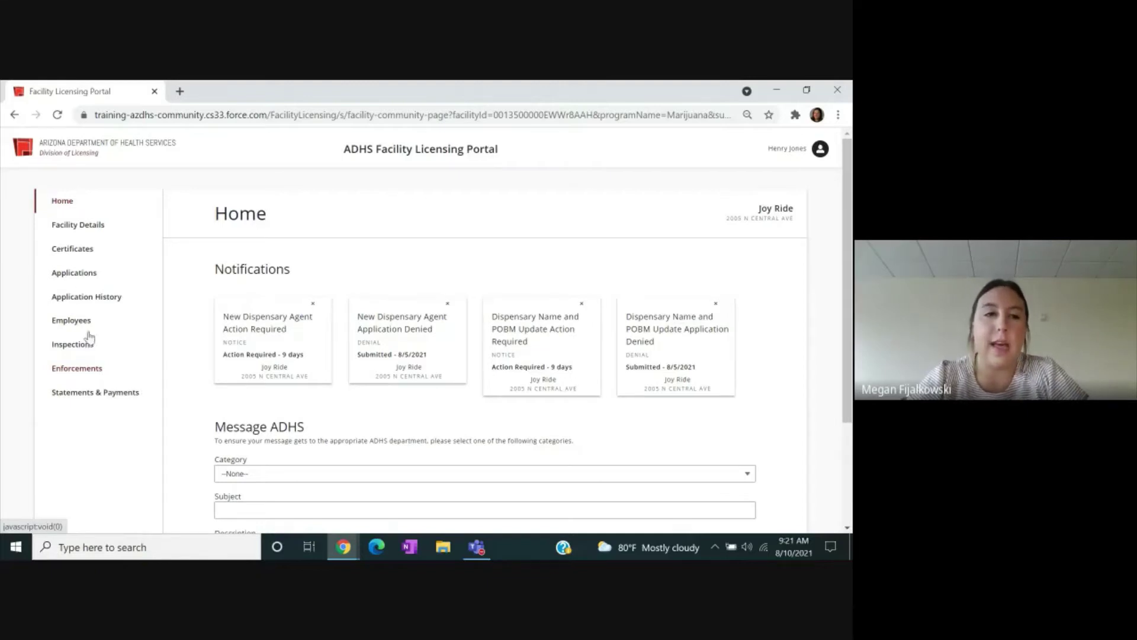
Open Joy Ride's civil penalty enforcement and examine the status, documents and emails of the application it resulted from
{"action": "left_click", "coordinate": [84, 372]}
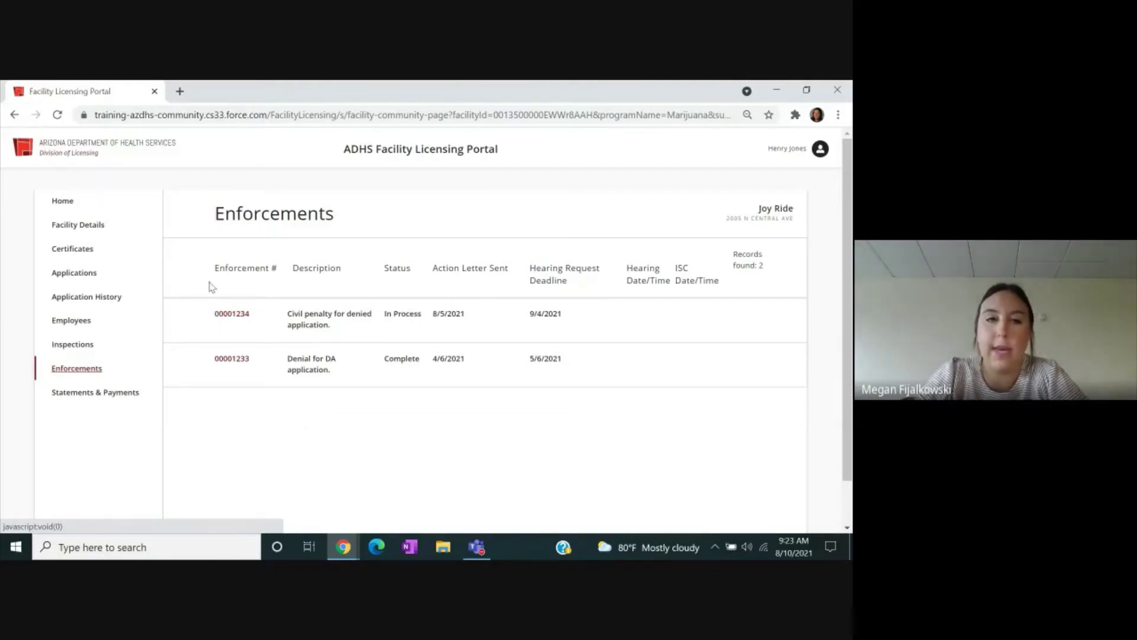
{"action": "left_click", "coordinate": [234, 320]}
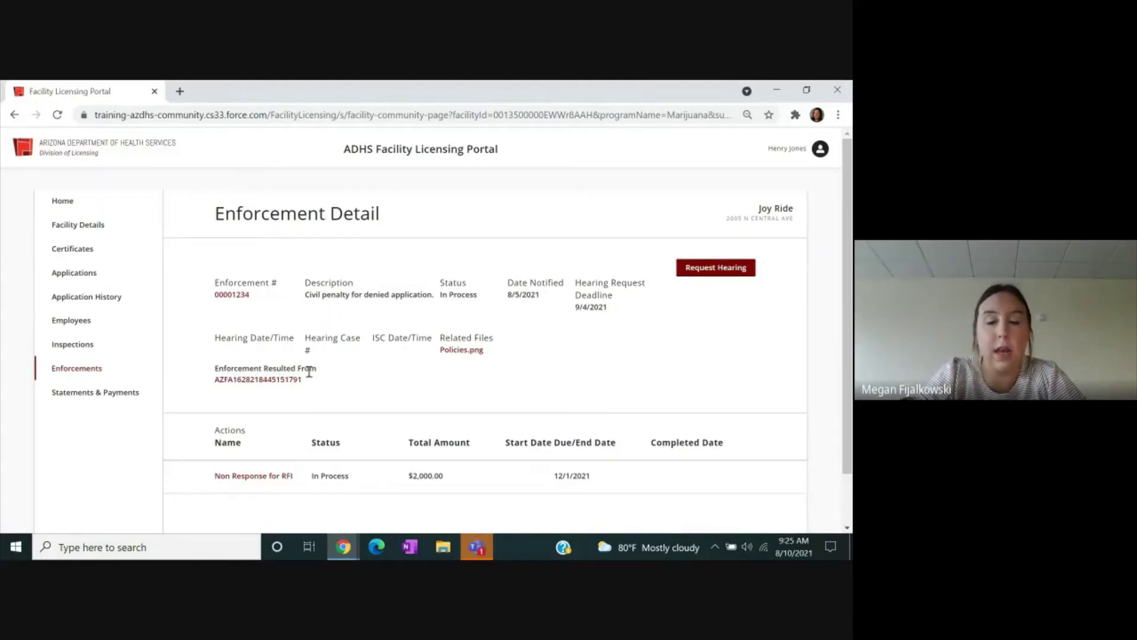
{"action": "left_click", "coordinate": [254, 382]}
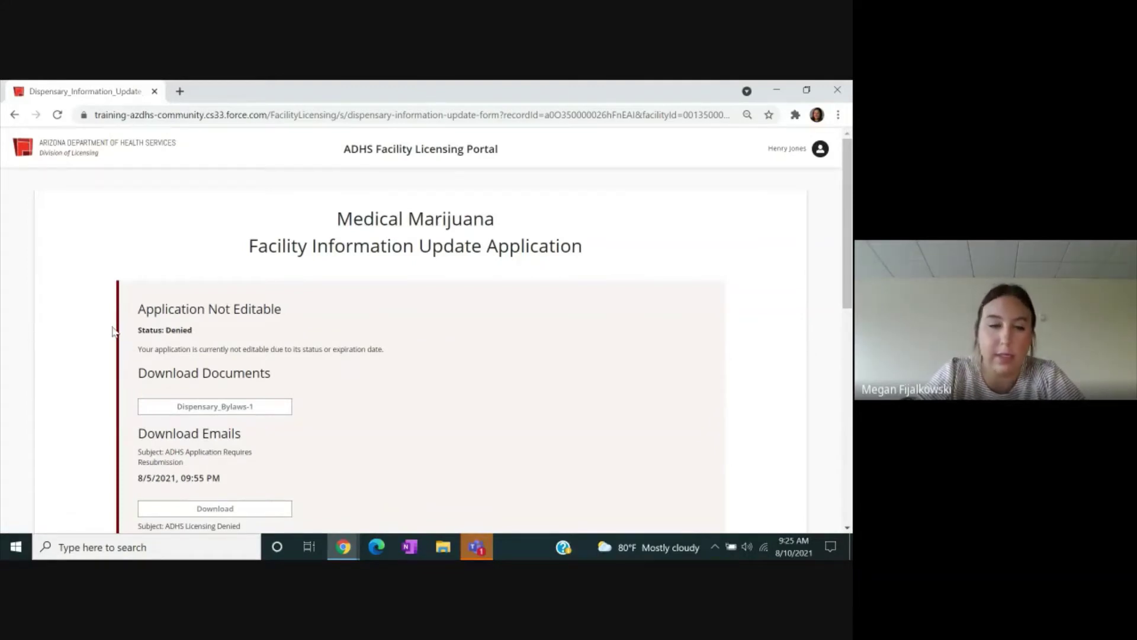
{"action": "scroll", "coordinate": [114, 331], "scroll_direction": "down", "scroll_amount": 1}
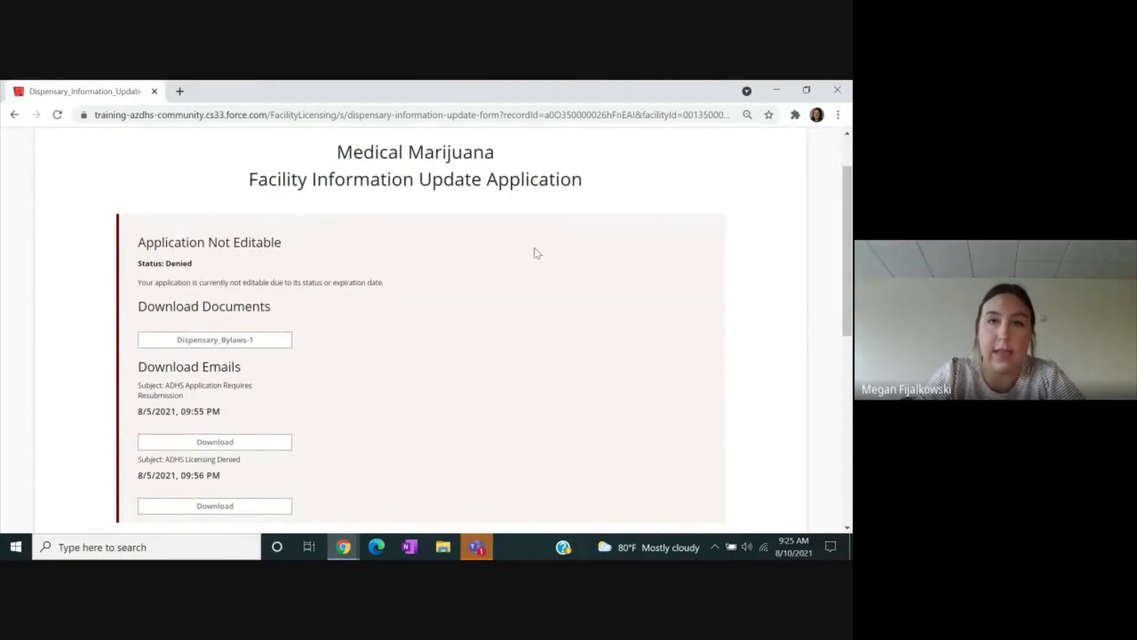
{"action": "scroll", "coordinate": [356, 294], "scroll_direction": "down", "scroll_amount": 5}
{"action": "scroll", "coordinate": [352, 299], "scroll_direction": "up", "scroll_amount": 5}
{"action": "scroll", "coordinate": [352, 299], "scroll_direction": "down", "scroll_amount": 2}
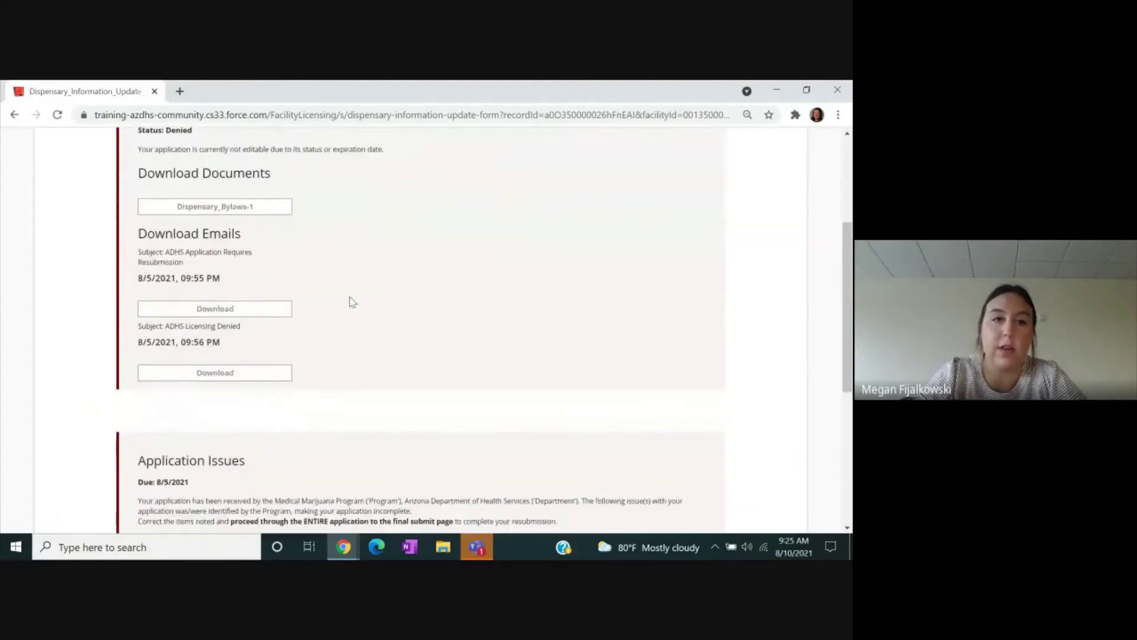
{"action": "scroll", "coordinate": [352, 302], "scroll_direction": "up", "scroll_amount": 1}
{"action": "scroll", "coordinate": [350, 296], "scroll_direction": "up", "scroll_amount": 2}
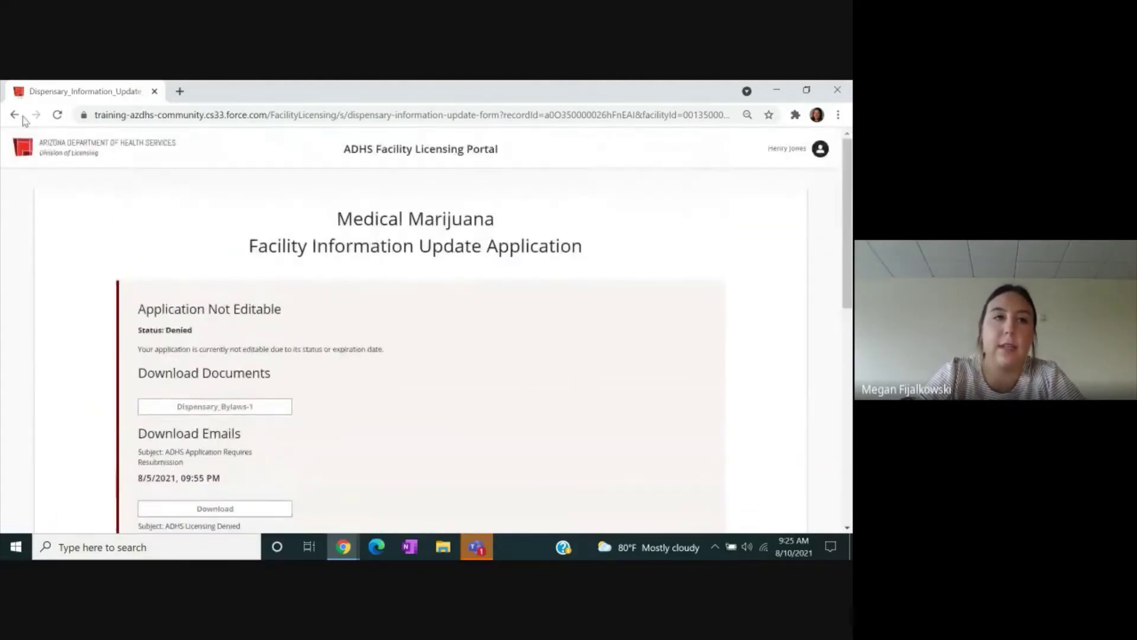
Return through the portal home page to Joy Ride's enforcement detail for the civil penalty
{"action": "left_click", "coordinate": [27, 153]}
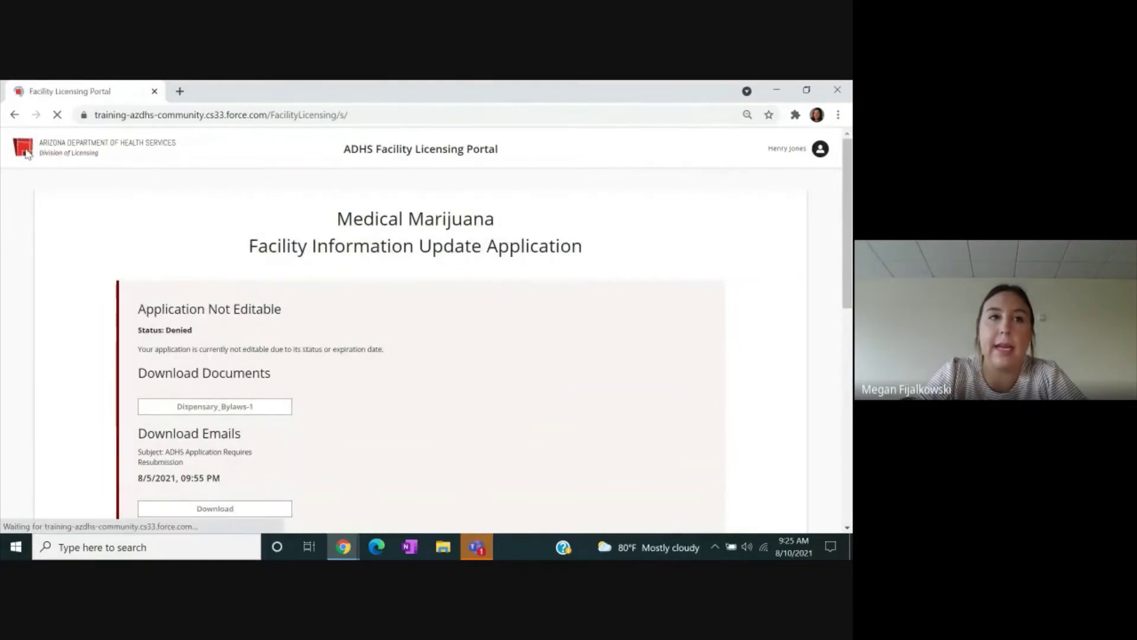
{"action": "left_click", "coordinate": [173, 337]}
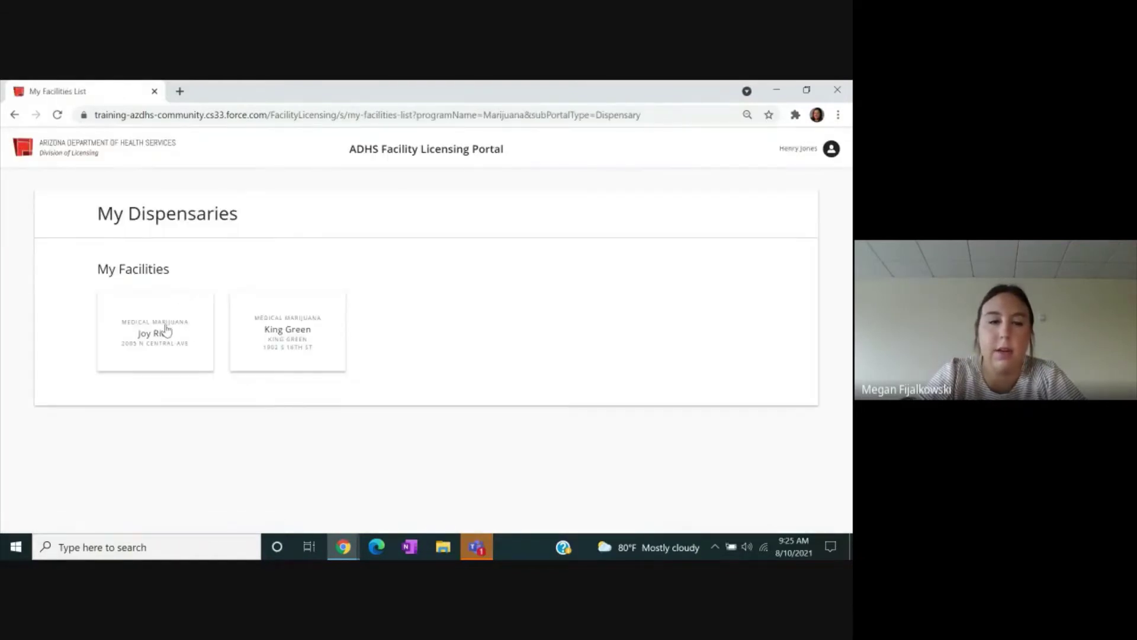
{"action": "left_click", "coordinate": [166, 330]}
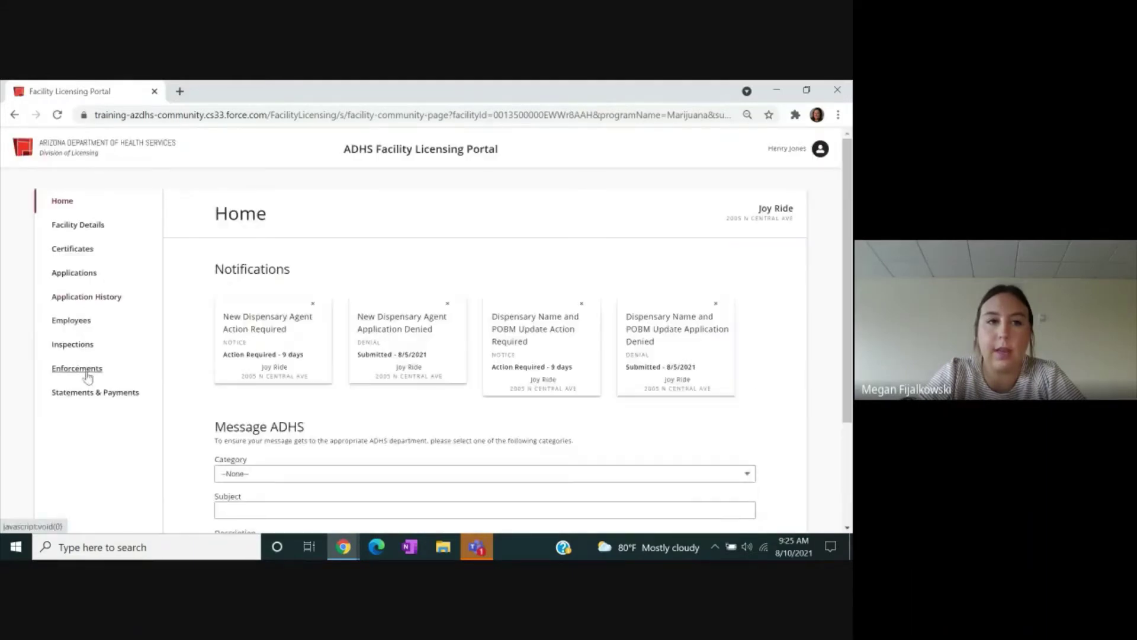
{"action": "left_click", "coordinate": [88, 374]}
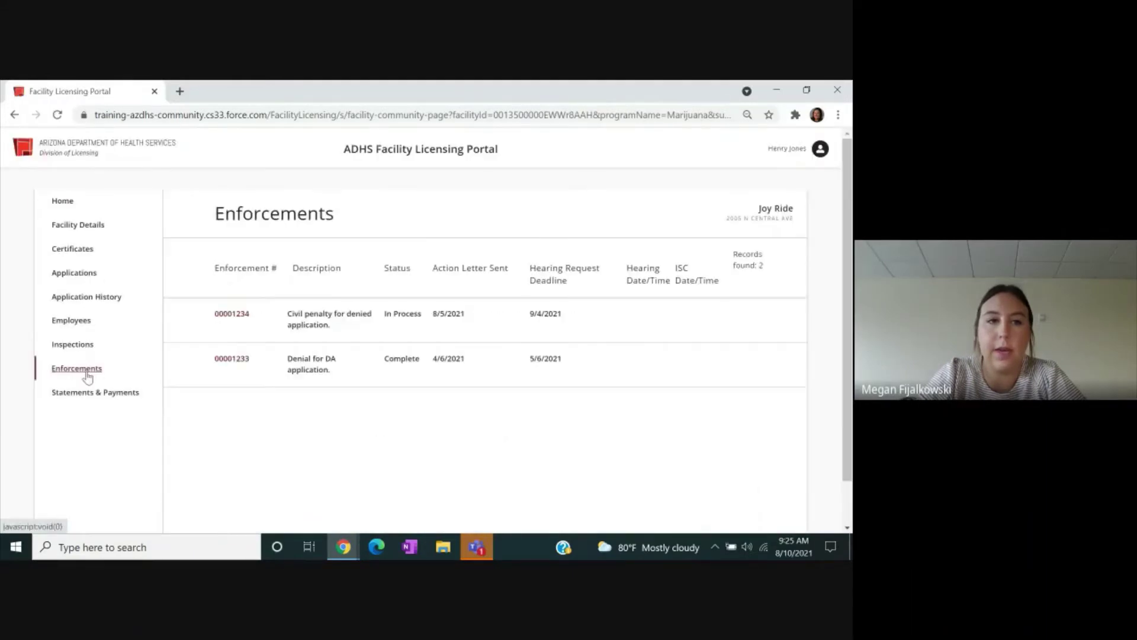
{"action": "left_click", "coordinate": [241, 318]}
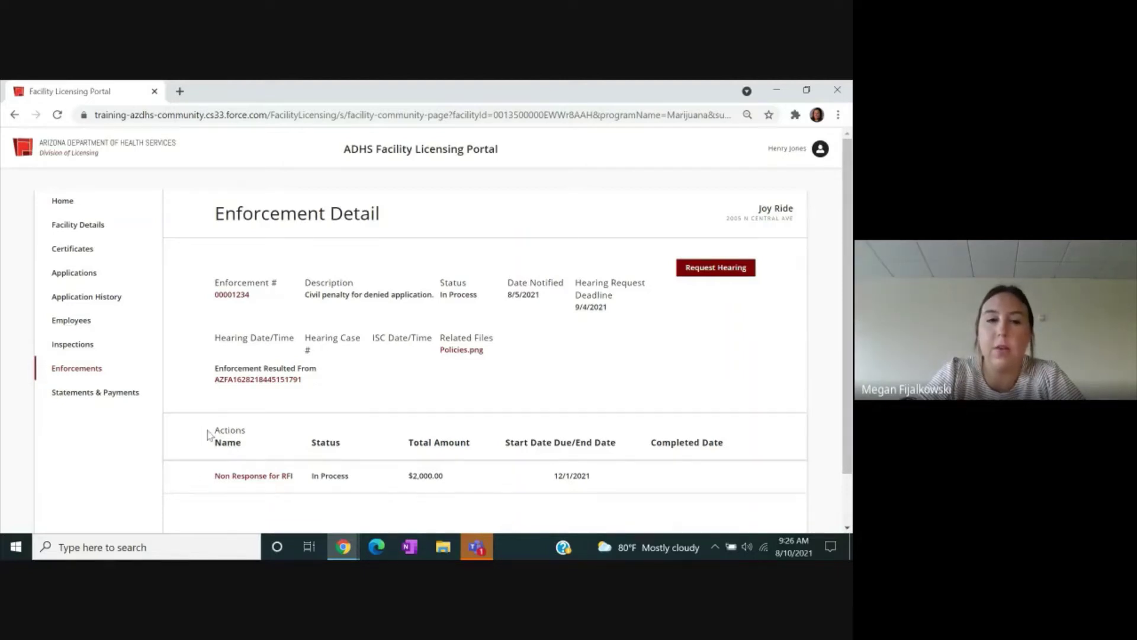
Submit a hearing request for the civil penalty enforcement and a separate Informal Settlement Conference request
{"action": "scroll", "coordinate": [208, 436], "scroll_direction": "down", "scroll_amount": 1}
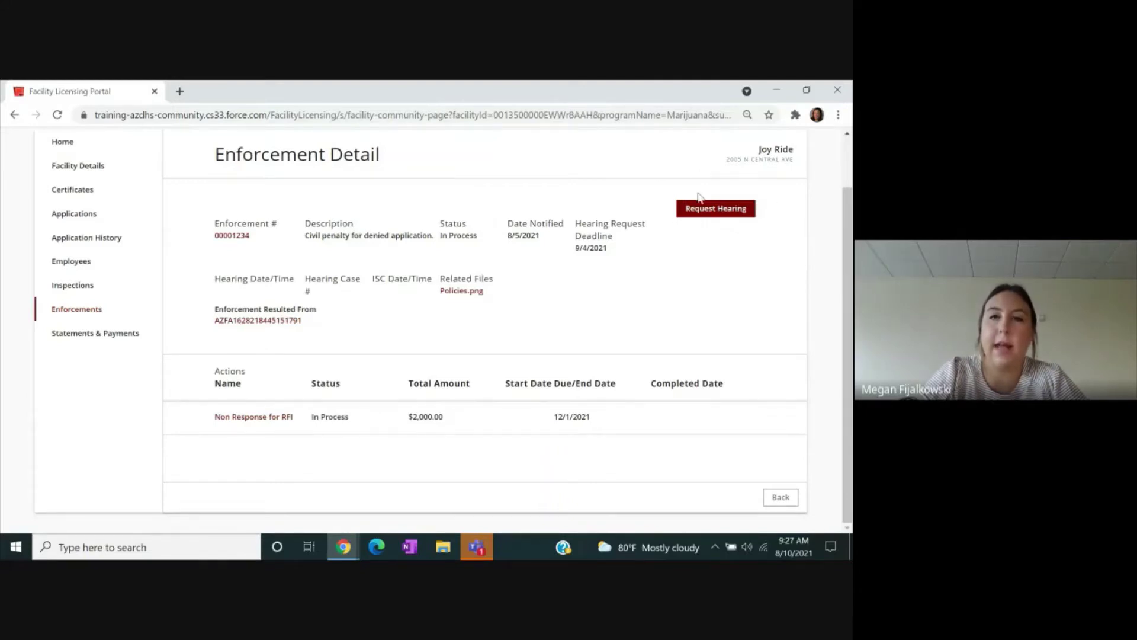
{"action": "scroll", "coordinate": [741, 303], "scroll_direction": "up", "scroll_amount": 1}
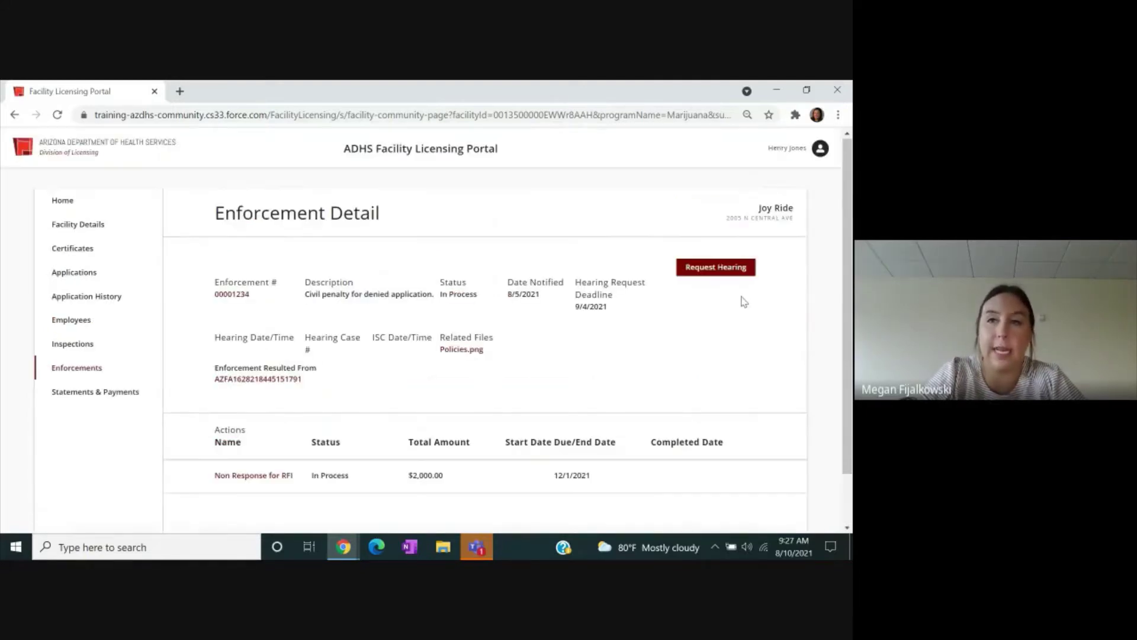
{"action": "scroll", "coordinate": [742, 300], "scroll_direction": "down", "scroll_amount": 1}
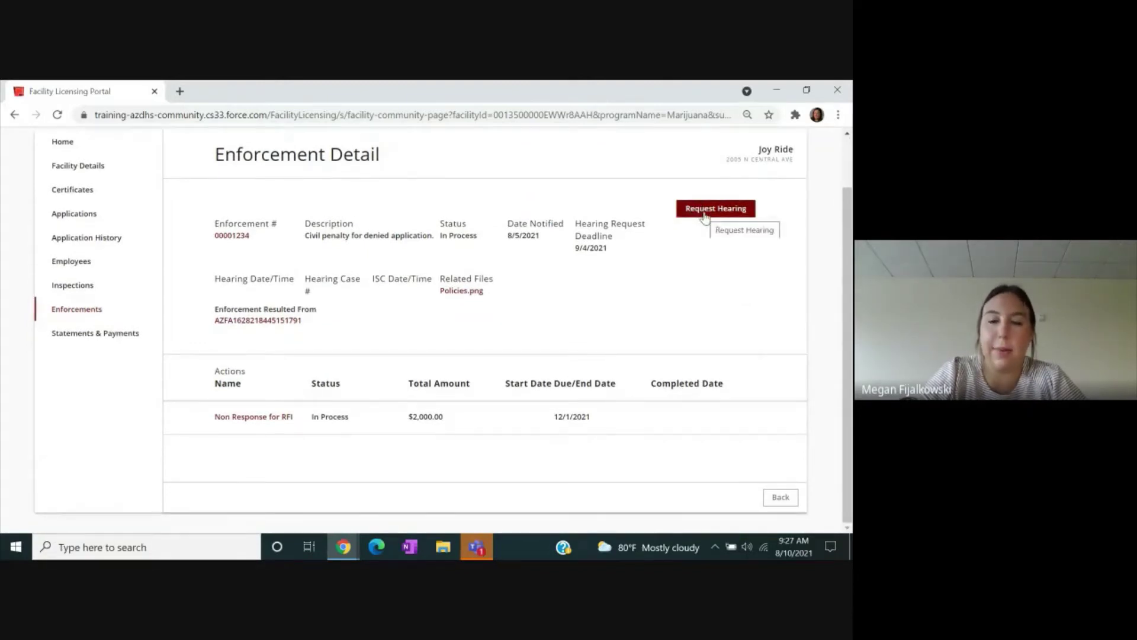
{"action": "left_click", "coordinate": [704, 215]}
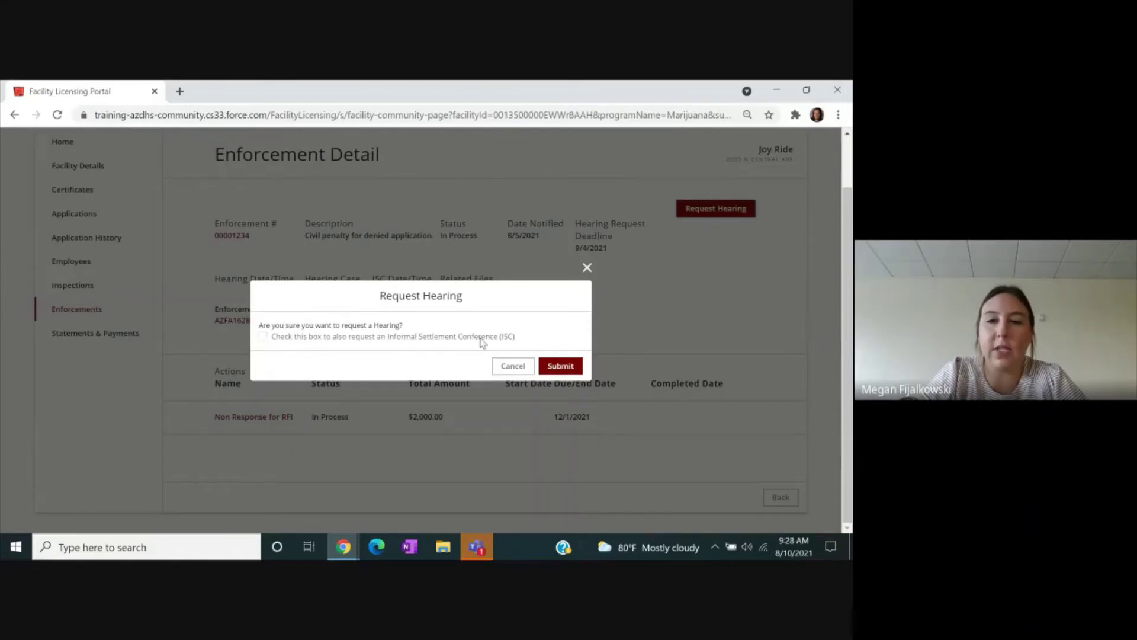
{"action": "left_click", "coordinate": [561, 366]}
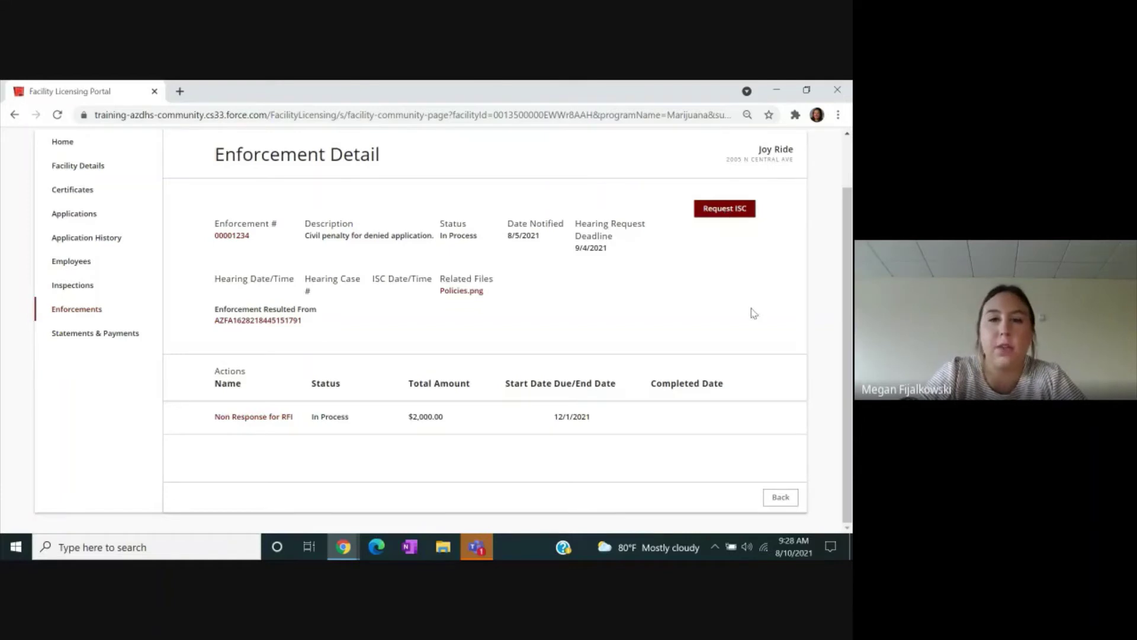
{"action": "left_click", "coordinate": [737, 215]}
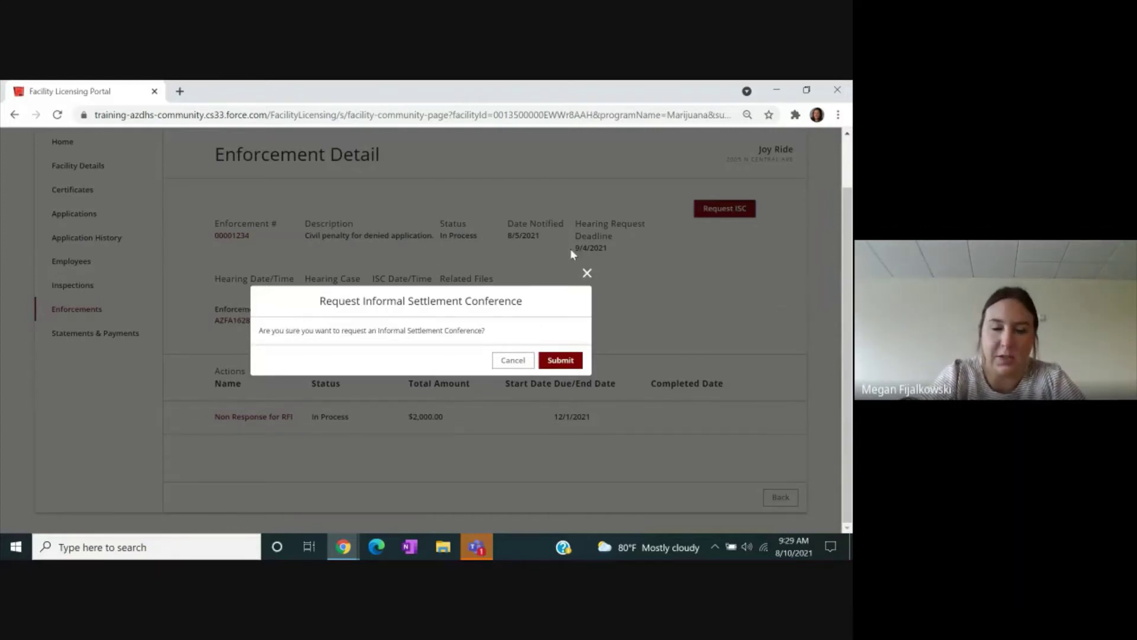
{"action": "left_click", "coordinate": [566, 362]}
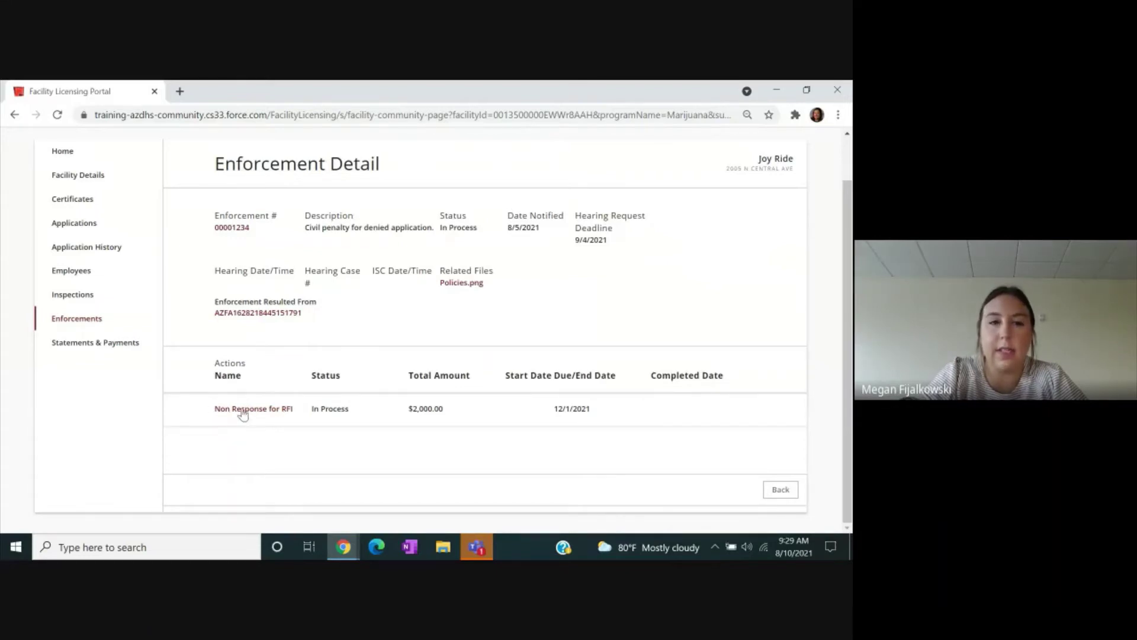
Examine the details of the Non Response for RFI action and return to the enforcements list
{"action": "left_click", "coordinate": [243, 409]}
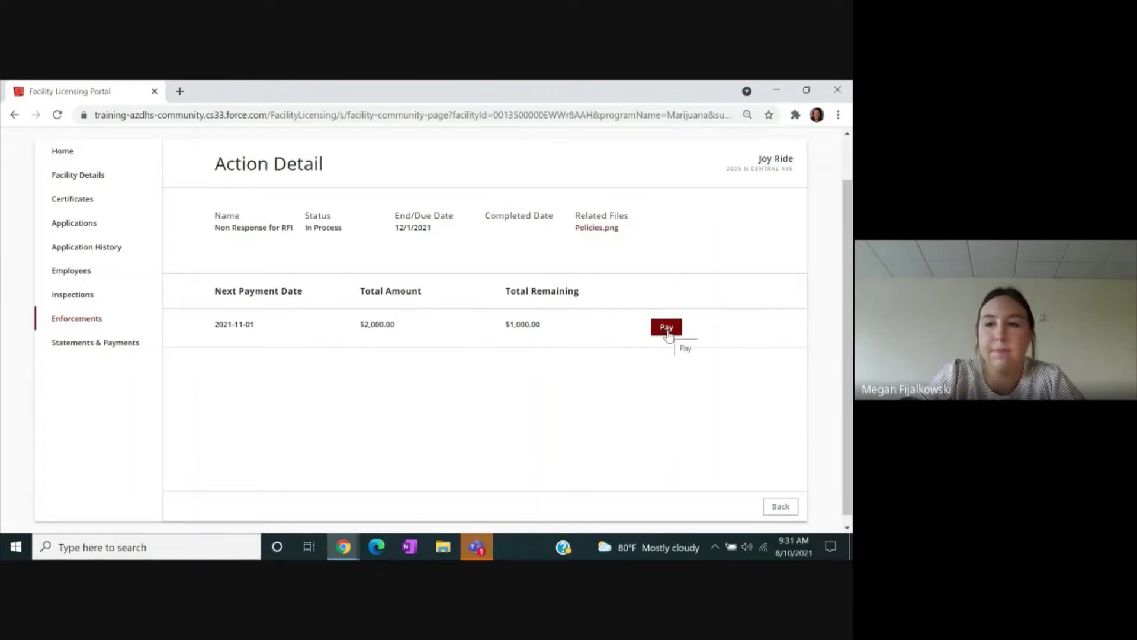
{"action": "left_click", "coordinate": [781, 507]}
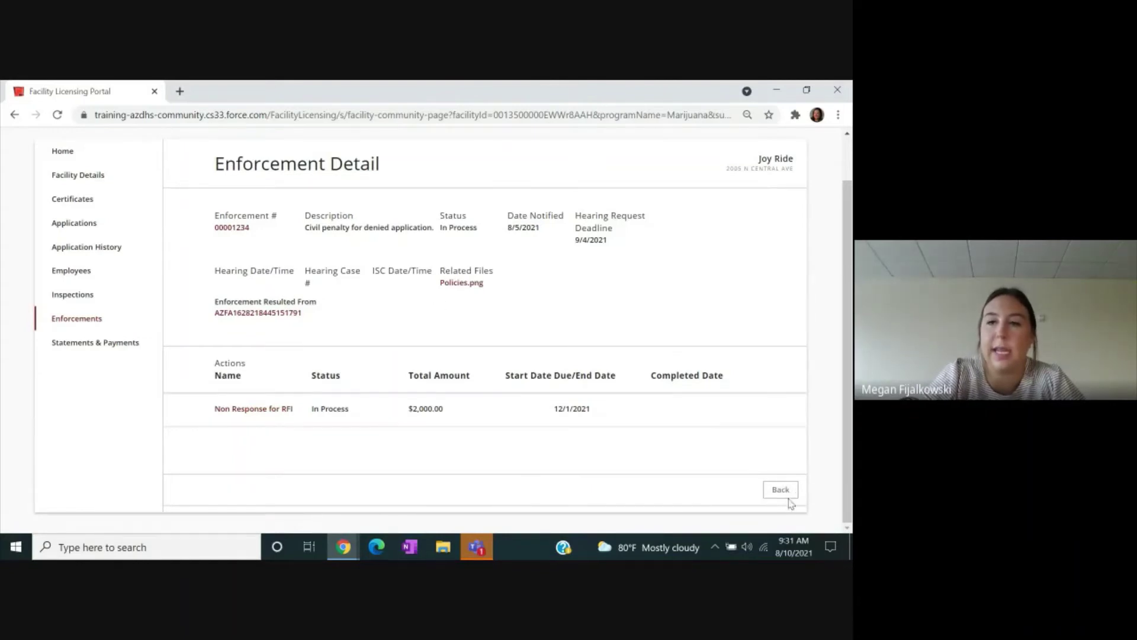
{"action": "left_click", "coordinate": [783, 495]}
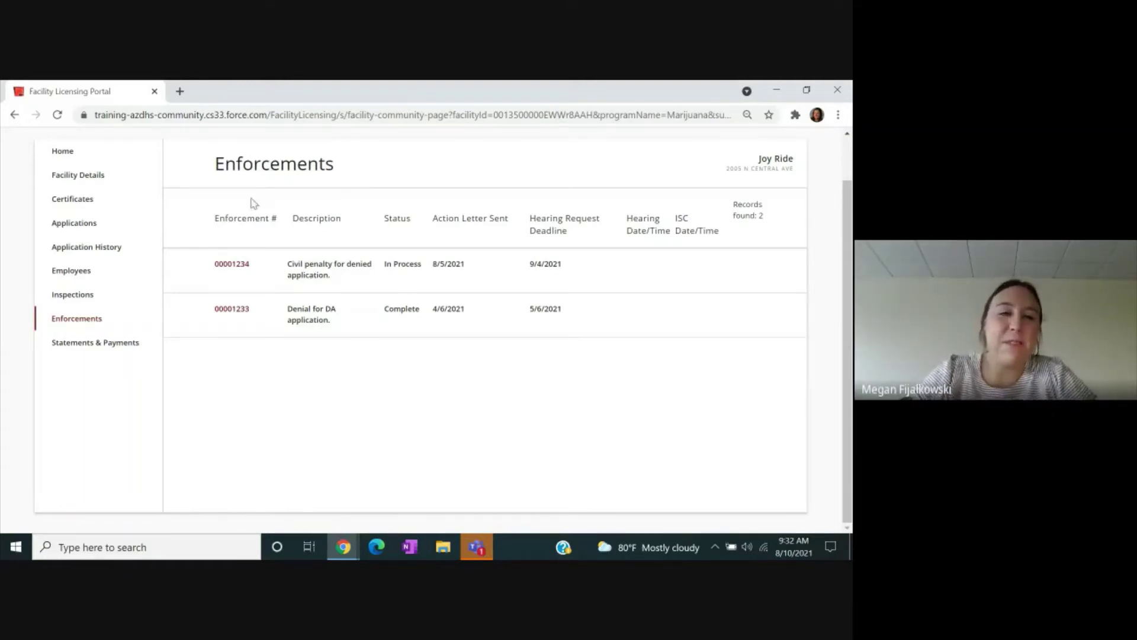
Open Statements & Payments and try the $500.00 amount due and the $1,000.00 balance as the enforcement invoice's payment amount
{"action": "left_click", "coordinate": [77, 351]}
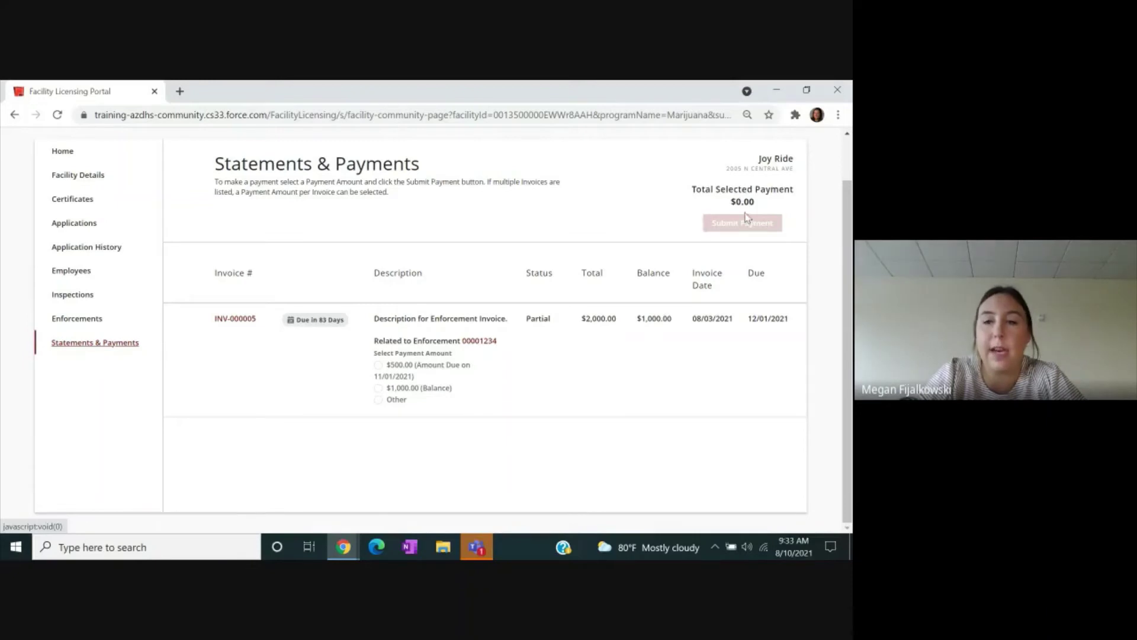
{"action": "left_click", "coordinate": [378, 365]}
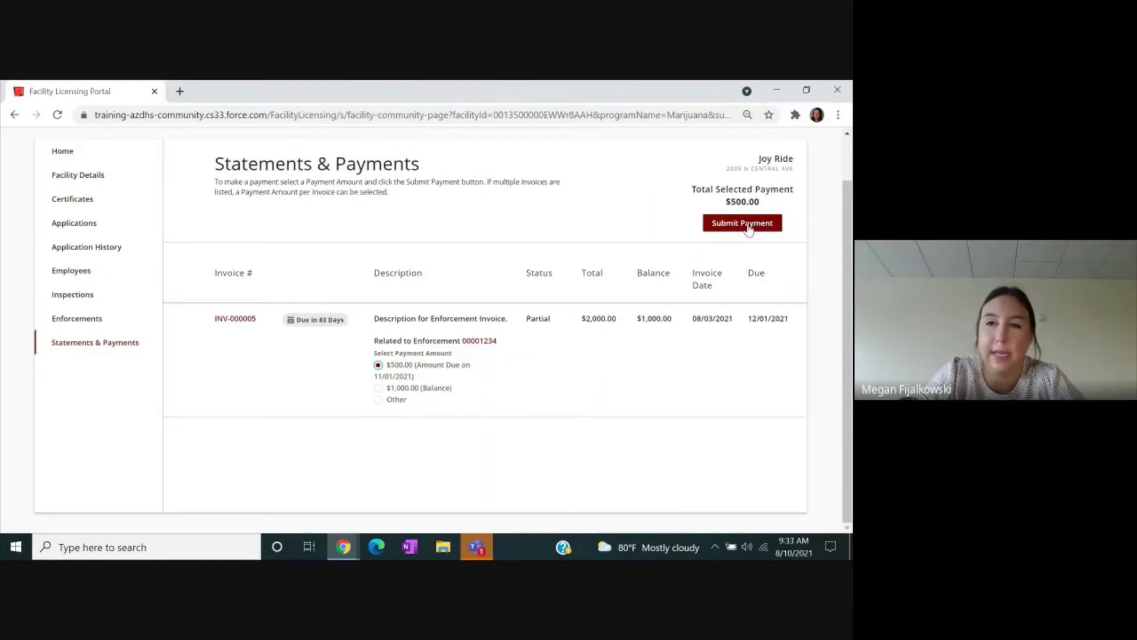
{"action": "left_click", "coordinate": [378, 388]}
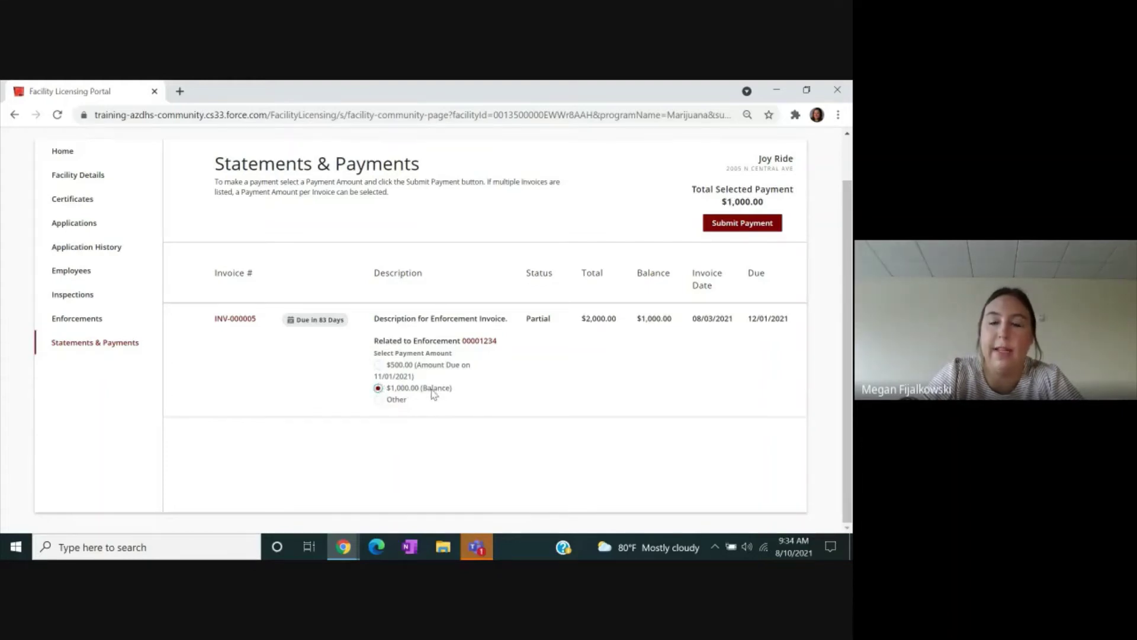
{"action": "left_click_drag", "start_coordinate": [724, 201], "coordinate": [770, 202]}
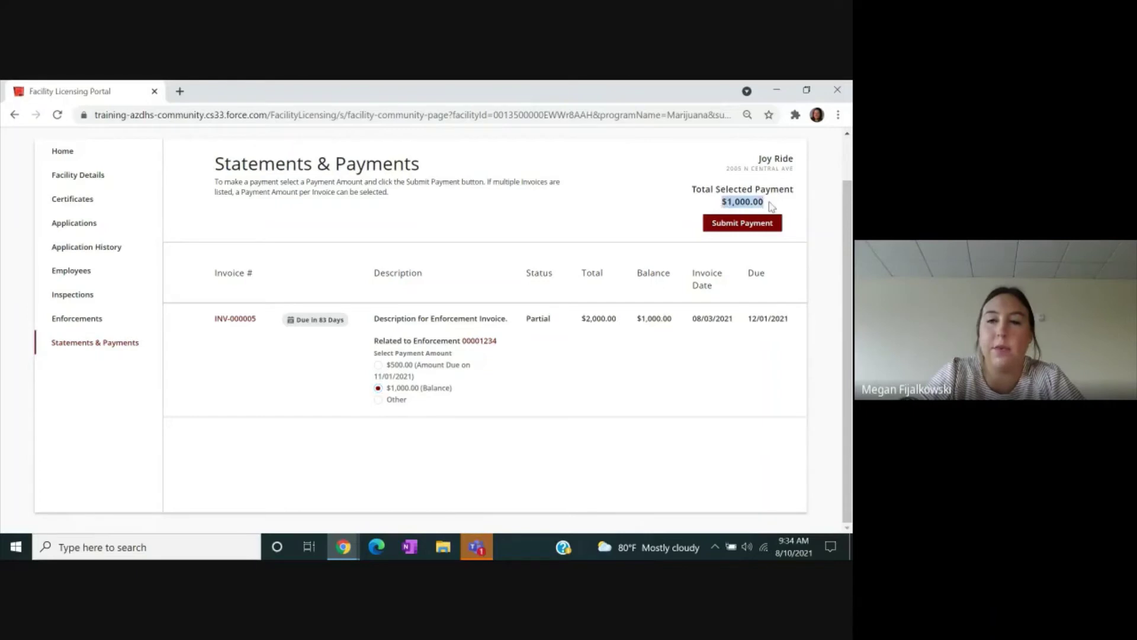
{"action": "left_click", "coordinate": [775, 204]}
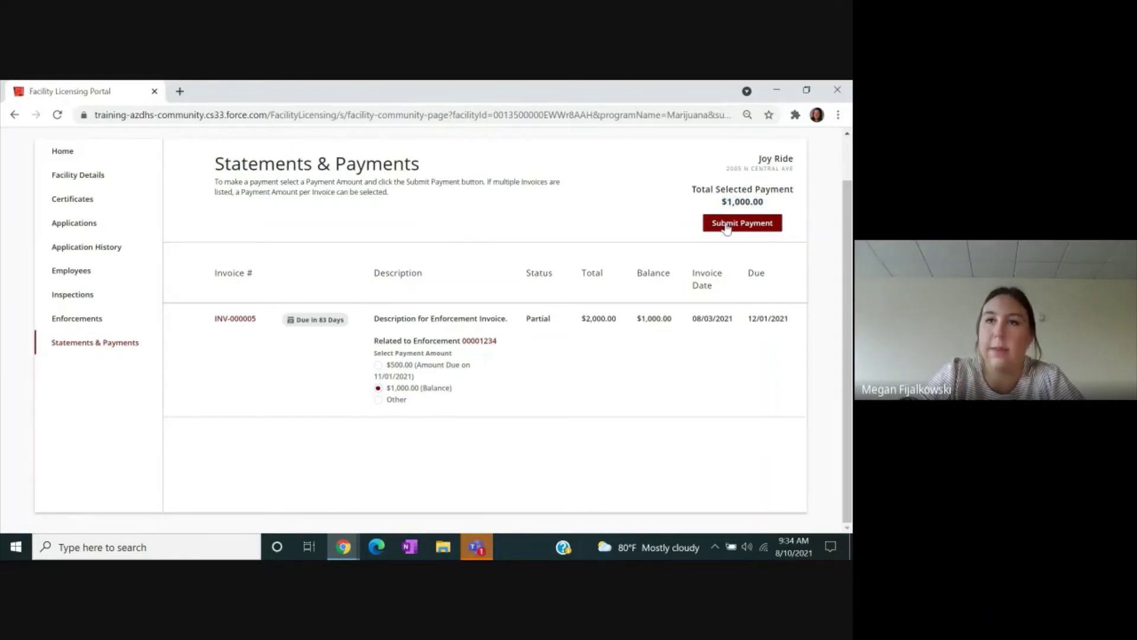
Choose Other as the enforcement invoice's payment amount and enter 50 dollars
{"action": "left_click", "coordinate": [379, 401]}
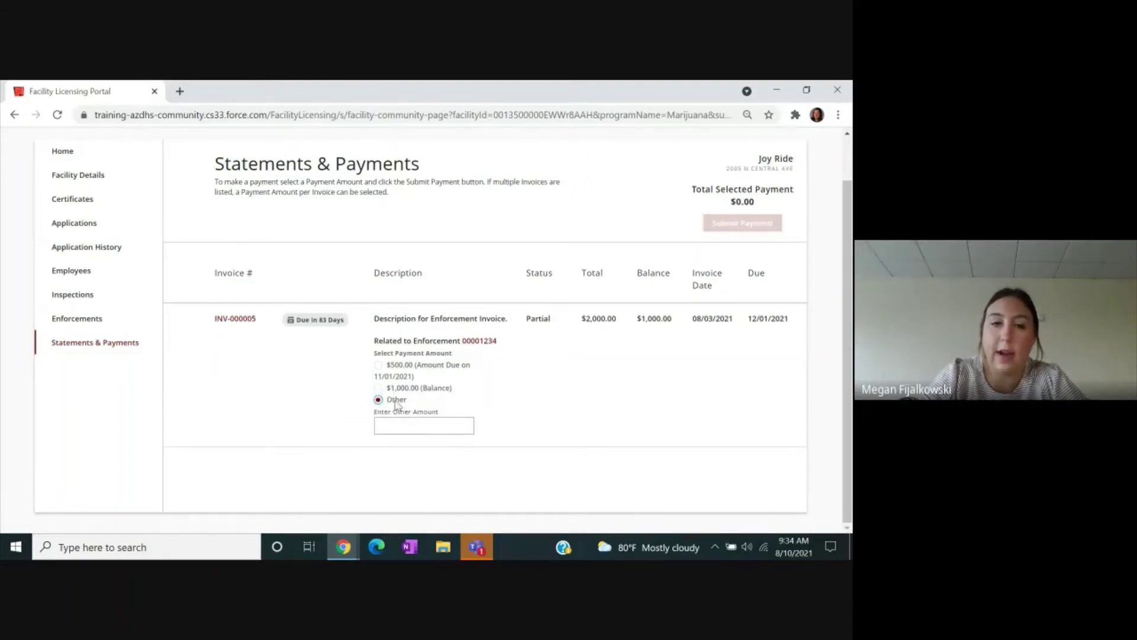
{"action": "left_click", "coordinate": [398, 426]}
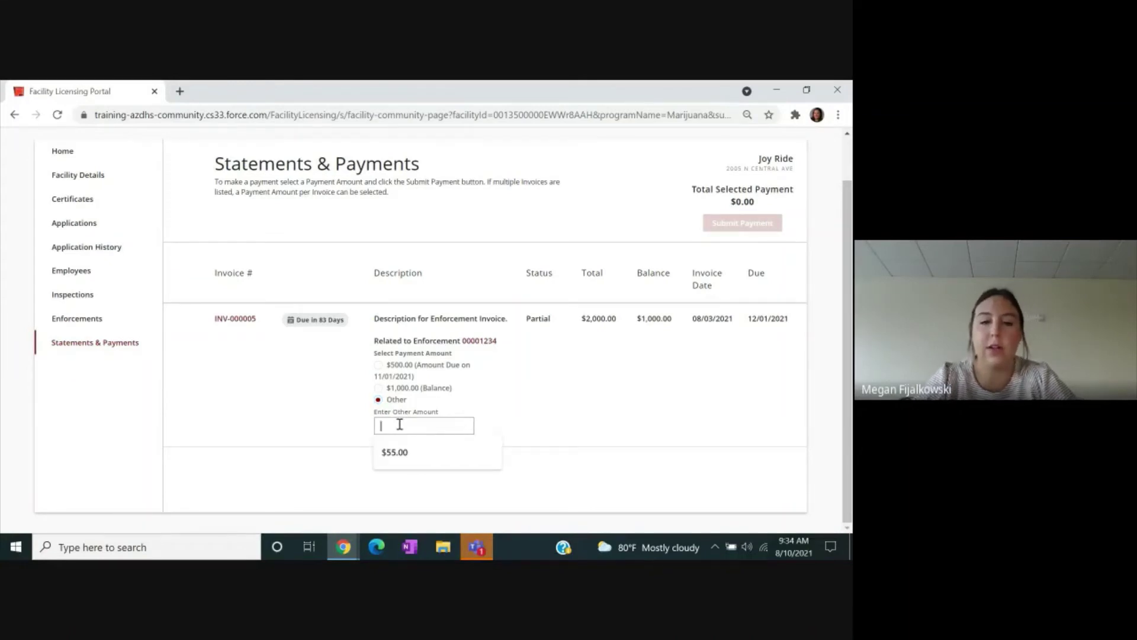
{"action": "type", "text": "50"}
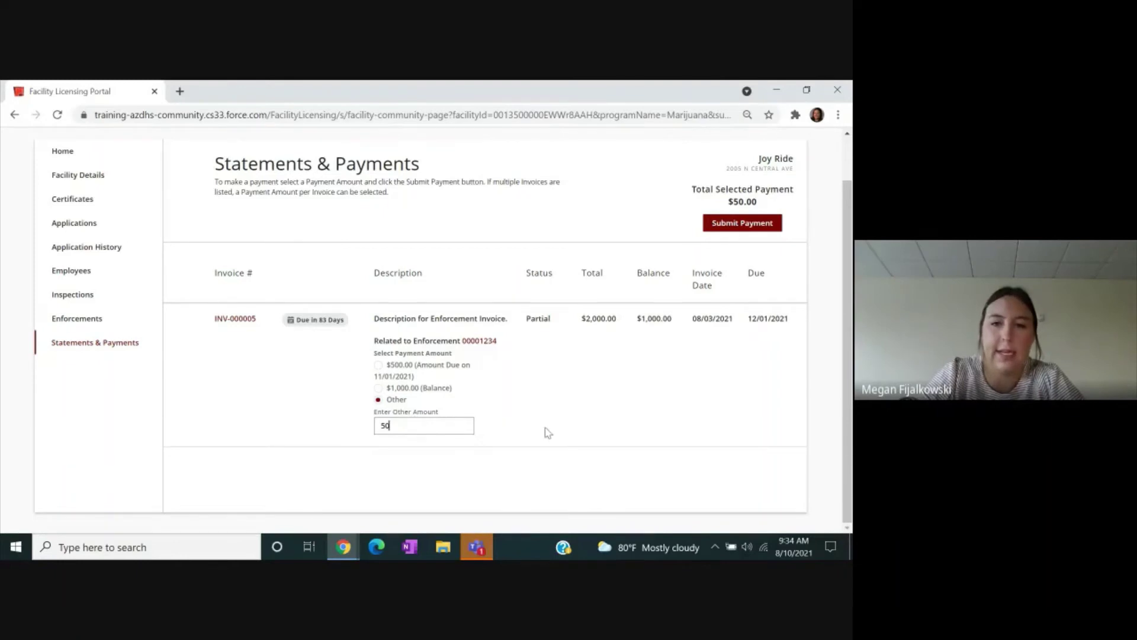
{"action": "left_click", "coordinate": [498, 433]}
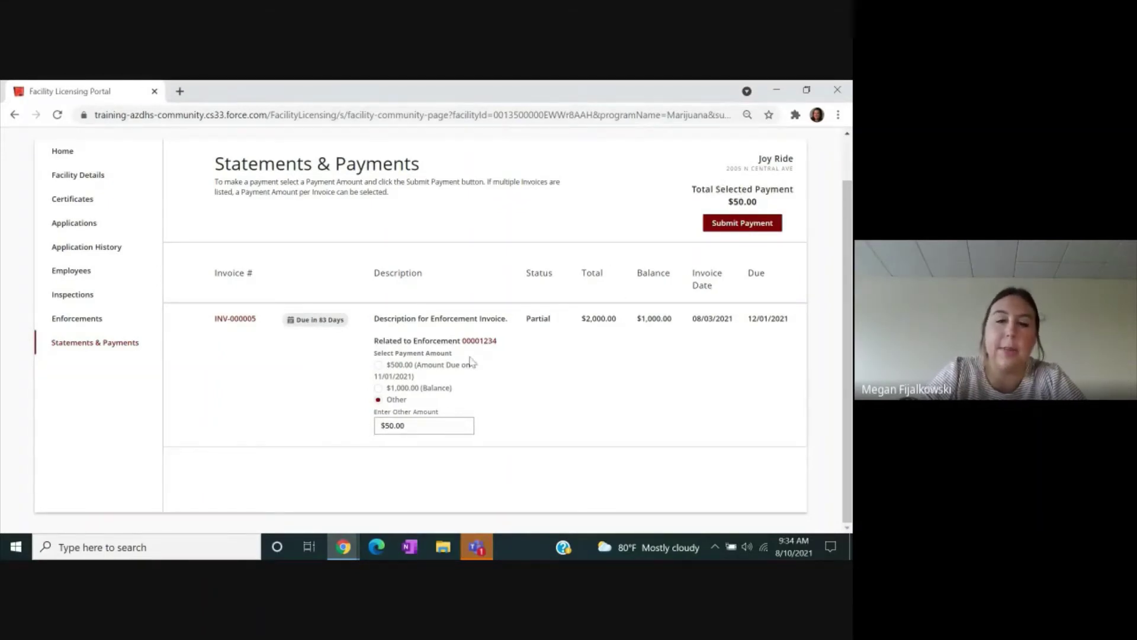
Change the enforcement invoice's other payment amount to 20 dollars
{"action": "left_click", "coordinate": [434, 426]}
{"action": "left_click_drag", "start_coordinate": [434, 426], "coordinate": [229, 421]}
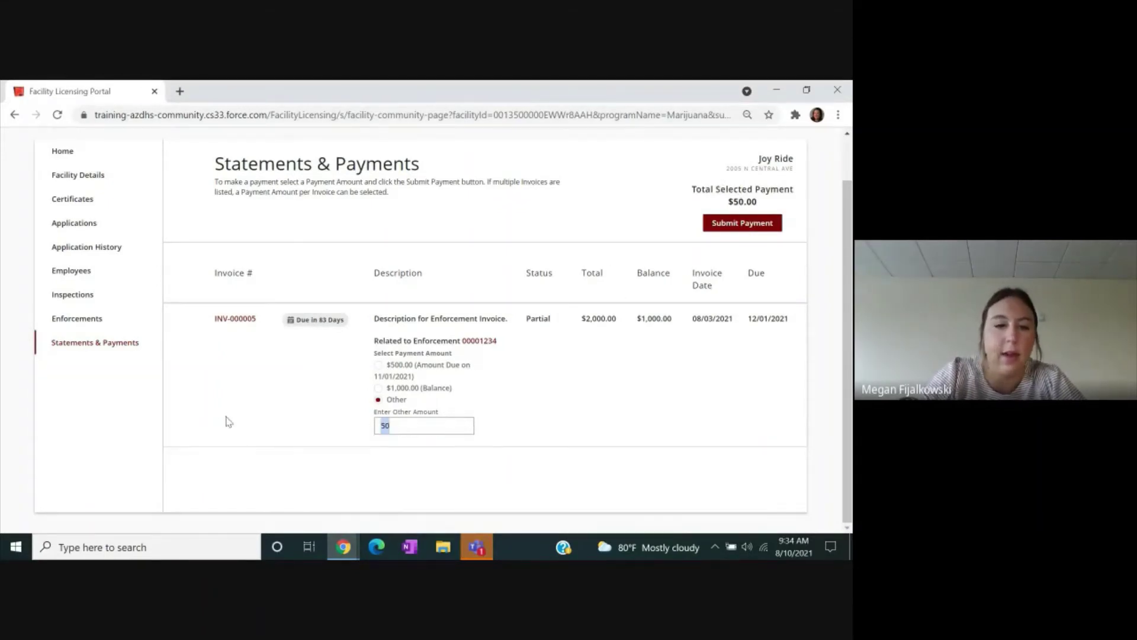
{"action": "key", "text": "BackSpace"}
{"action": "type", "text": "20"}
{"action": "left_click", "coordinate": [533, 417]}
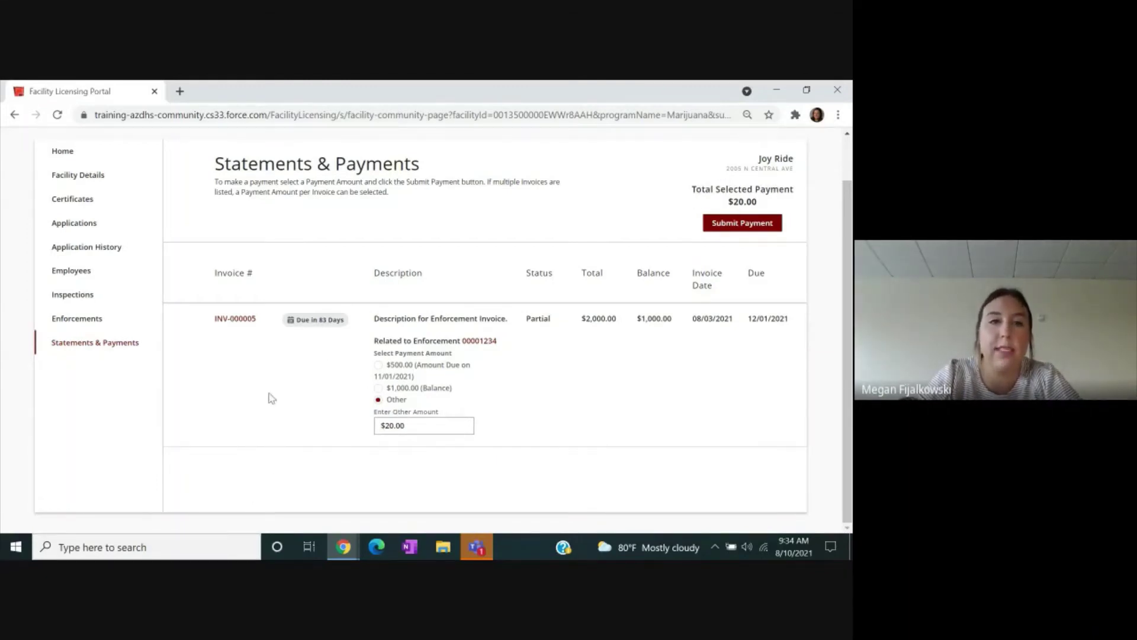
Try the $500.00 amount due, the $1,000.00 balance and Other as the enforcement invoice's payment amount, ending on $500.00
{"action": "left_click", "coordinate": [378, 365]}
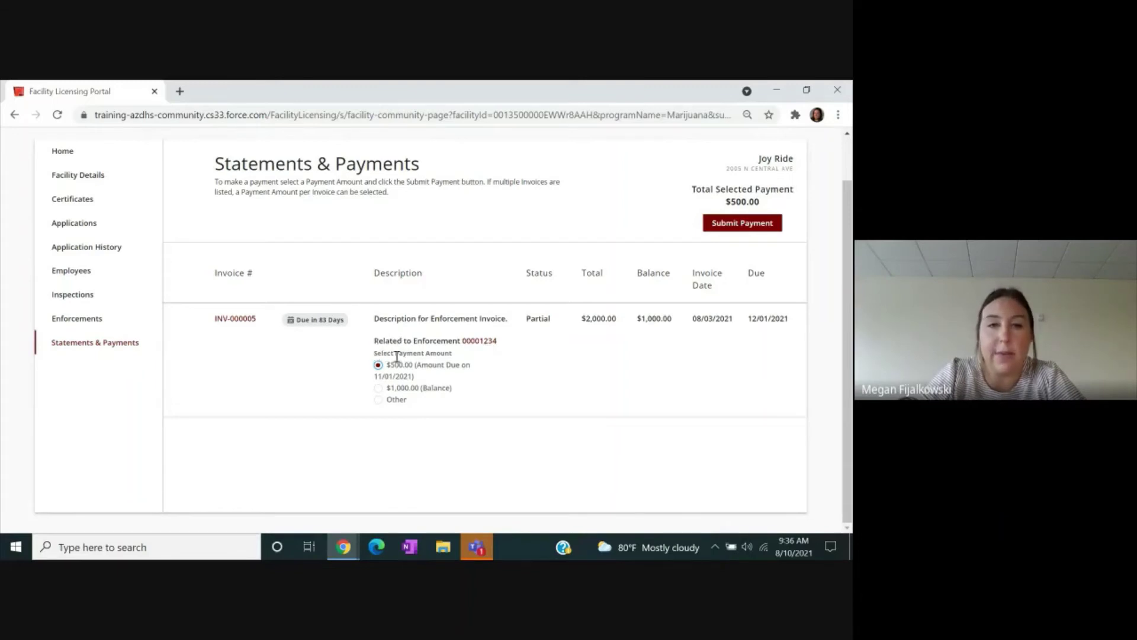
{"action": "left_click", "coordinate": [378, 388]}
{"action": "left_click", "coordinate": [380, 401]}
{"action": "left_click", "coordinate": [379, 389]}
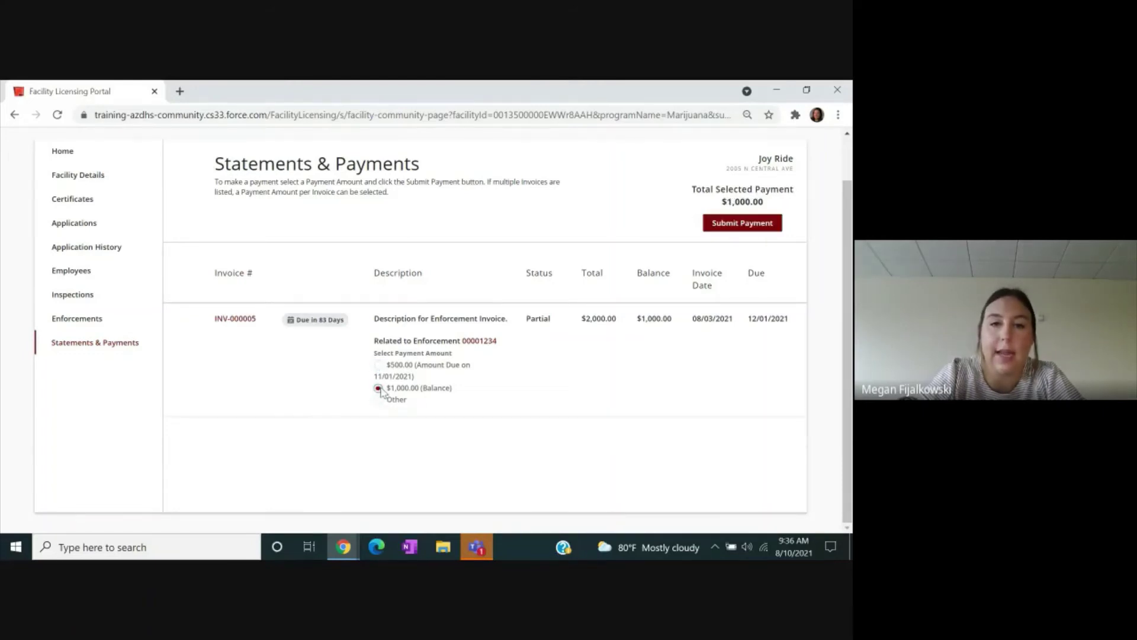
{"action": "left_click", "coordinate": [378, 365]}
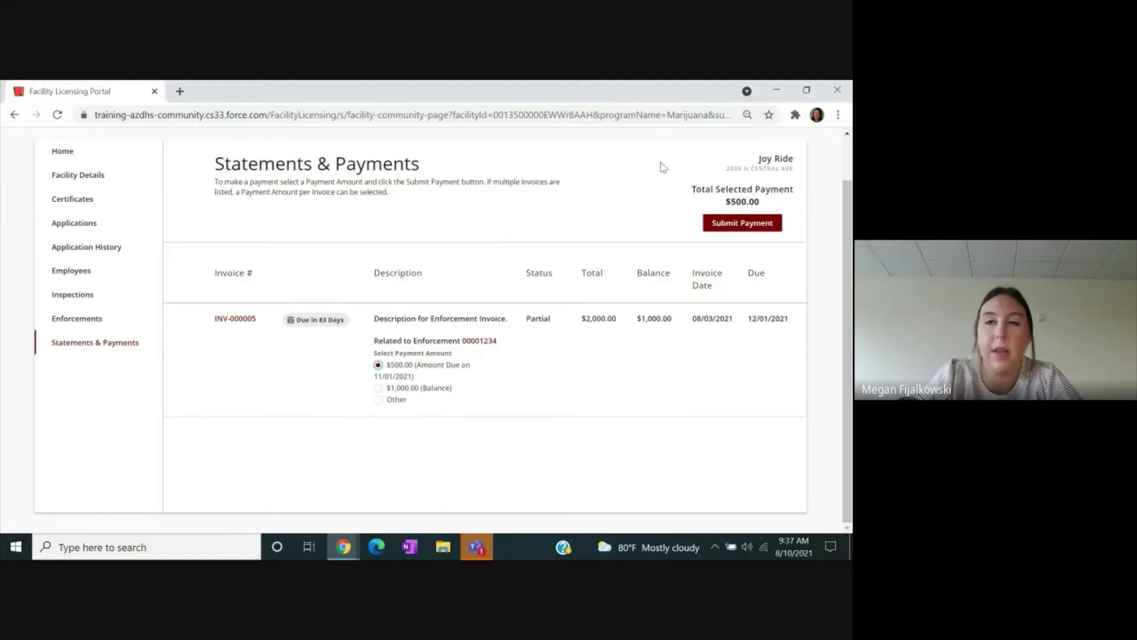
Open the enforcement invoice's details, select the $500.00 amount due and examine the payment schedules
{"action": "left_click", "coordinate": [235, 319]}
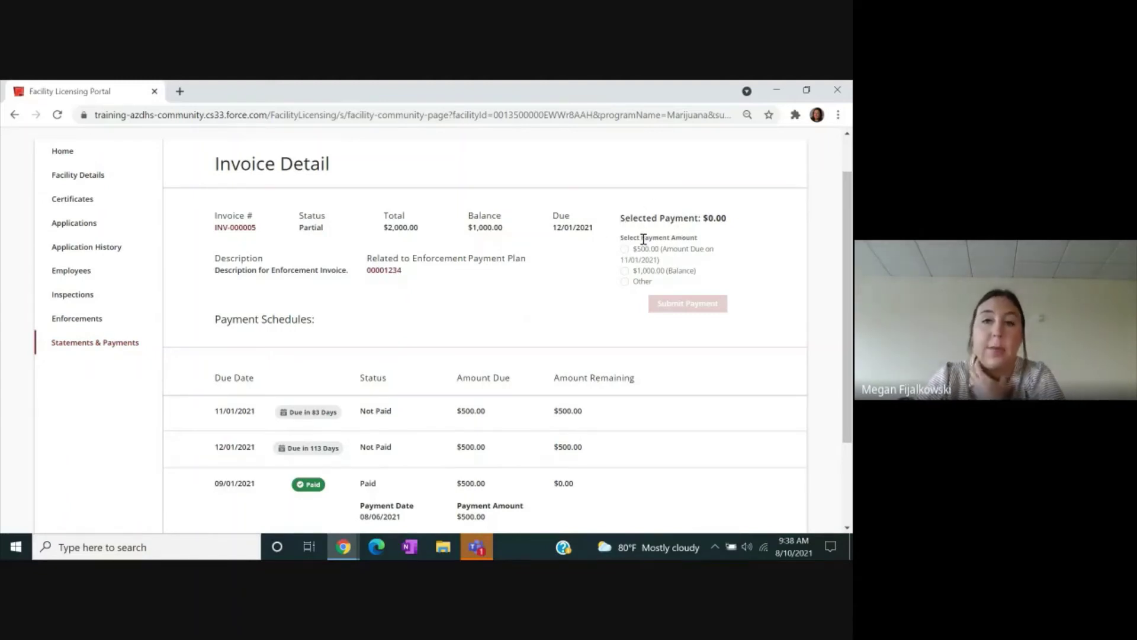
{"action": "left_click", "coordinate": [627, 249]}
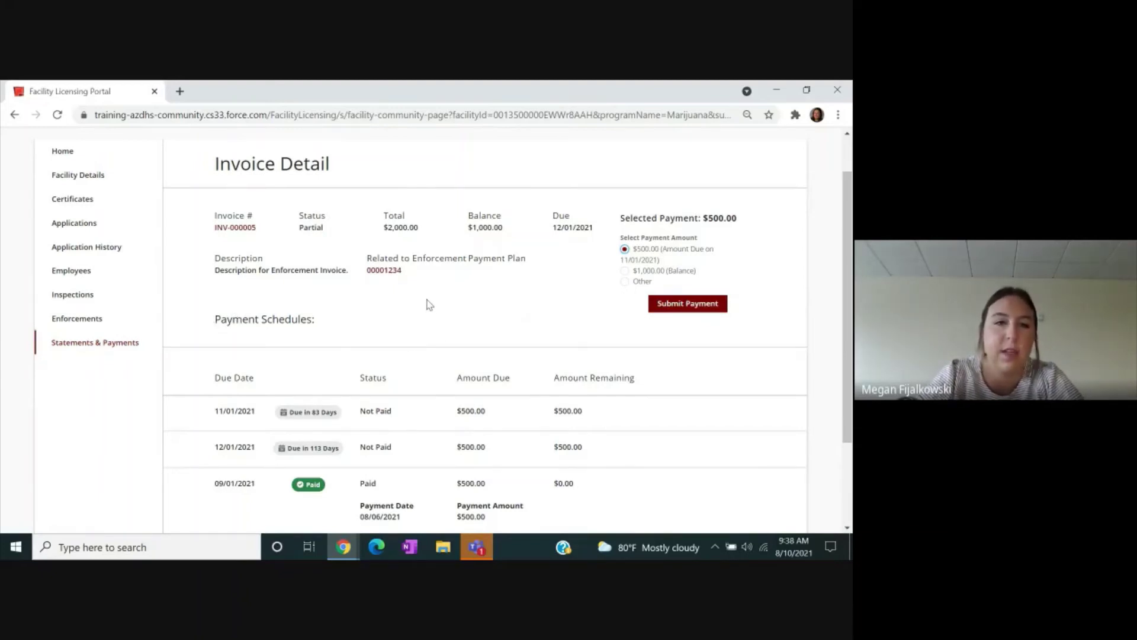
{"action": "scroll", "coordinate": [429, 304], "scroll_direction": "down", "scroll_amount": 2}
{"action": "scroll", "coordinate": [428, 296], "scroll_direction": "down", "scroll_amount": 1}
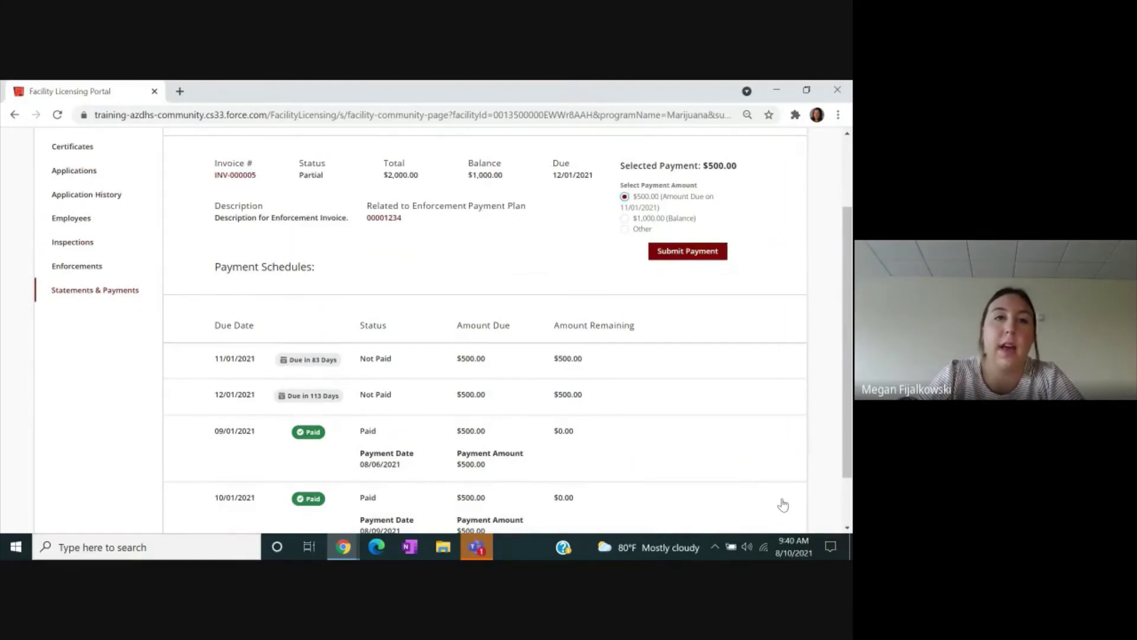
{"action": "scroll", "coordinate": [782, 505], "scroll_direction": "up", "scroll_amount": 1}
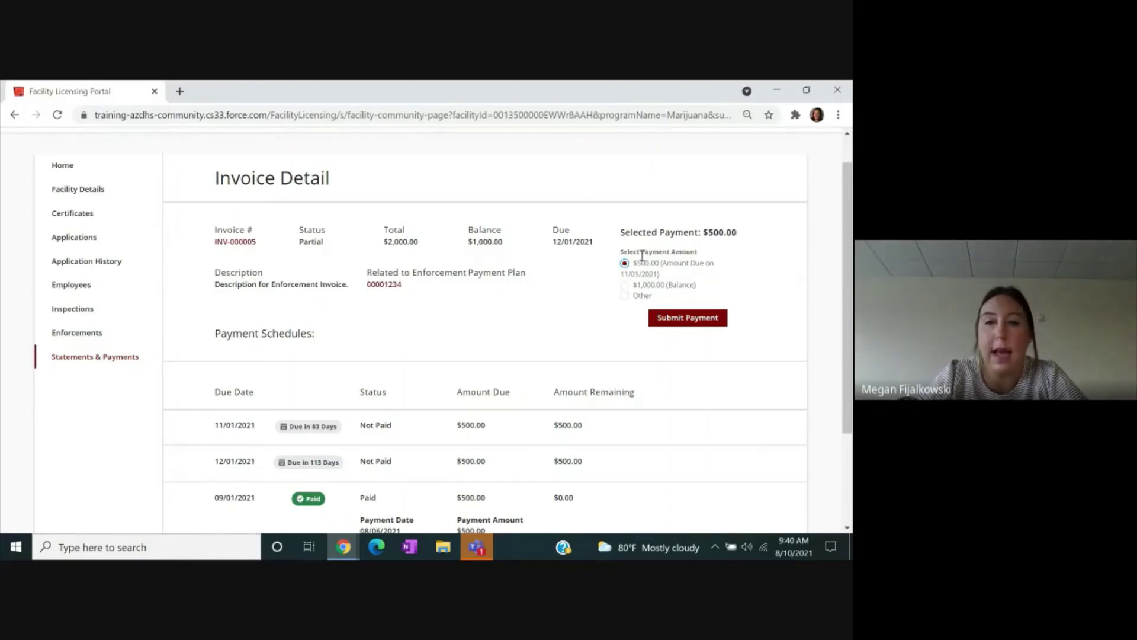
Try the $1,000.00 balance on the invoice detail page, and choose Other with an amount of $50.00 instead
{"action": "left_click", "coordinate": [626, 286]}
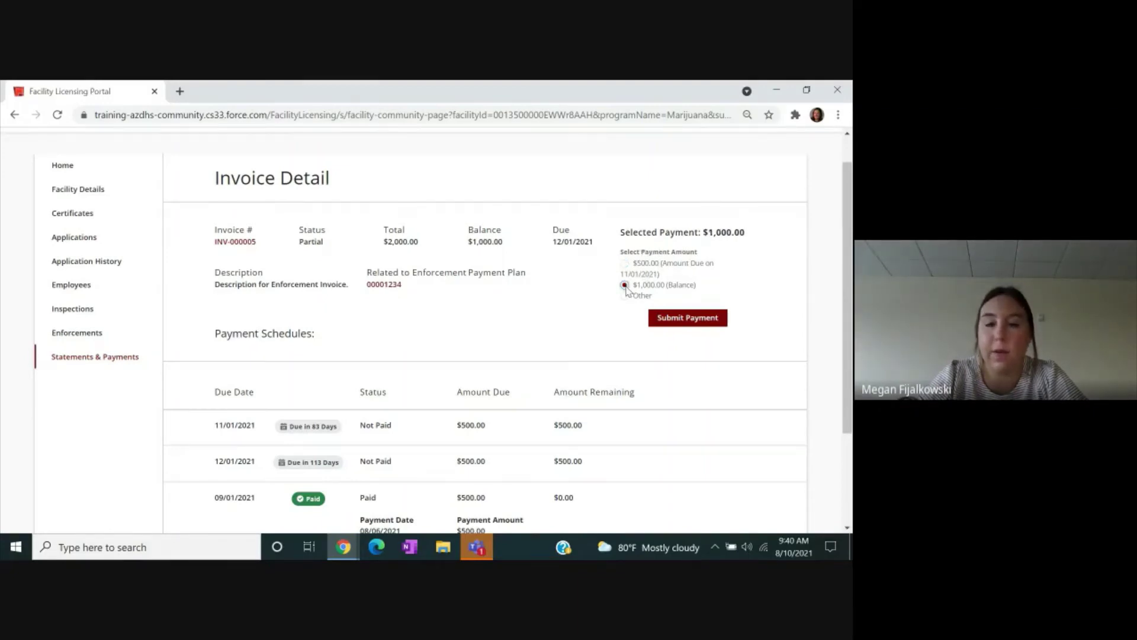
{"action": "left_click", "coordinate": [626, 296]}
{"action": "left_click", "coordinate": [641, 320]}
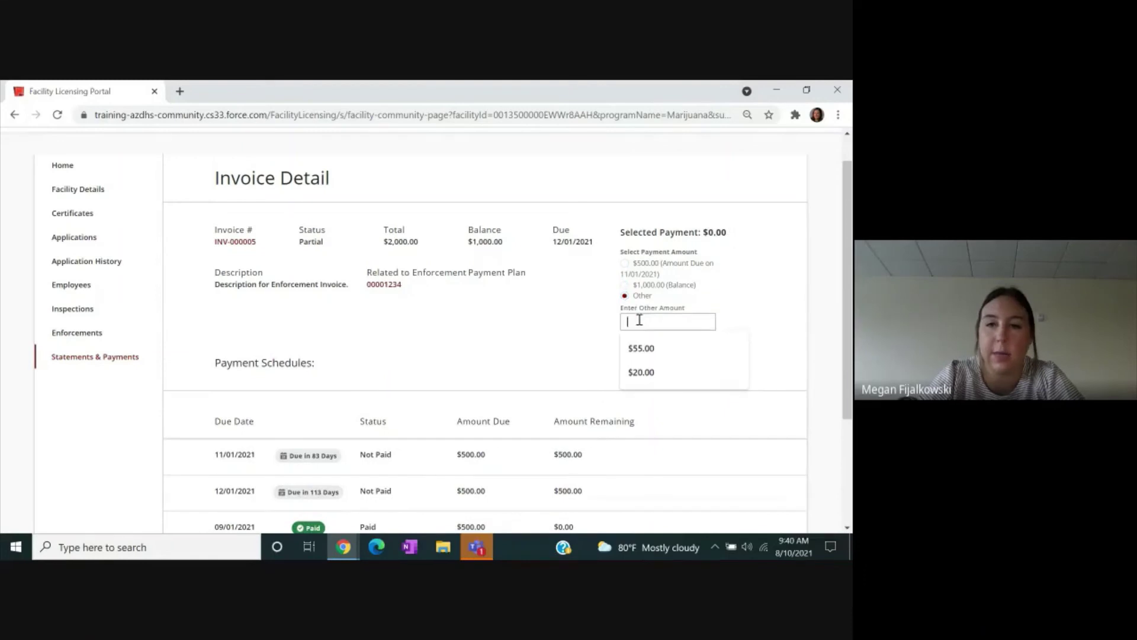
{"action": "left_click", "coordinate": [662, 348]}
{"action": "left_click", "coordinate": [636, 322]}
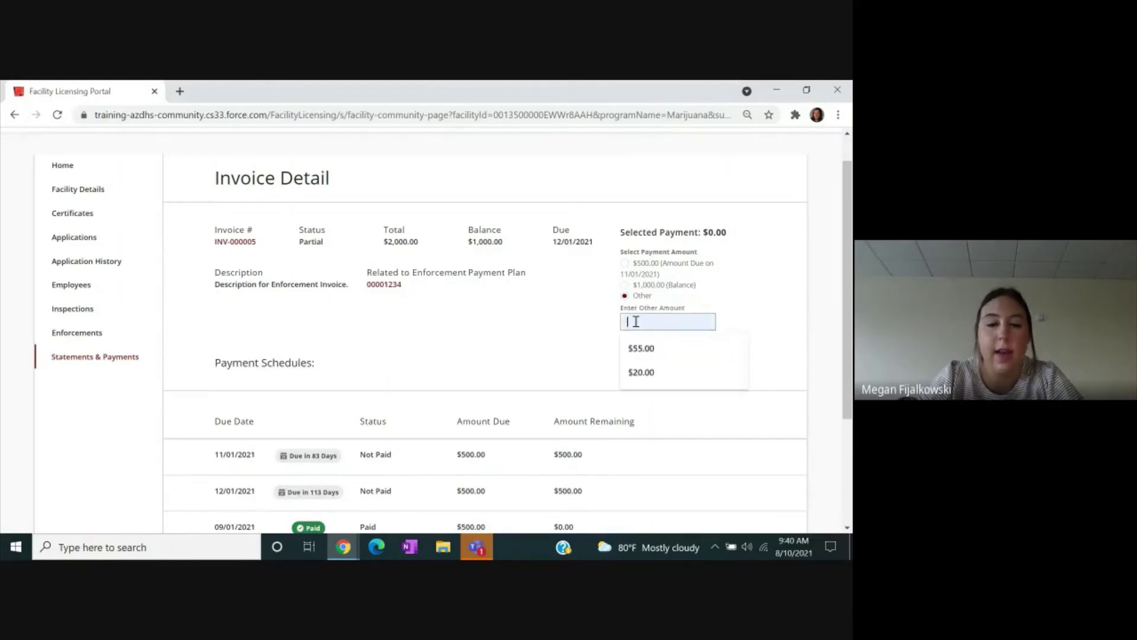
{"action": "type", "text": "$50.00"}
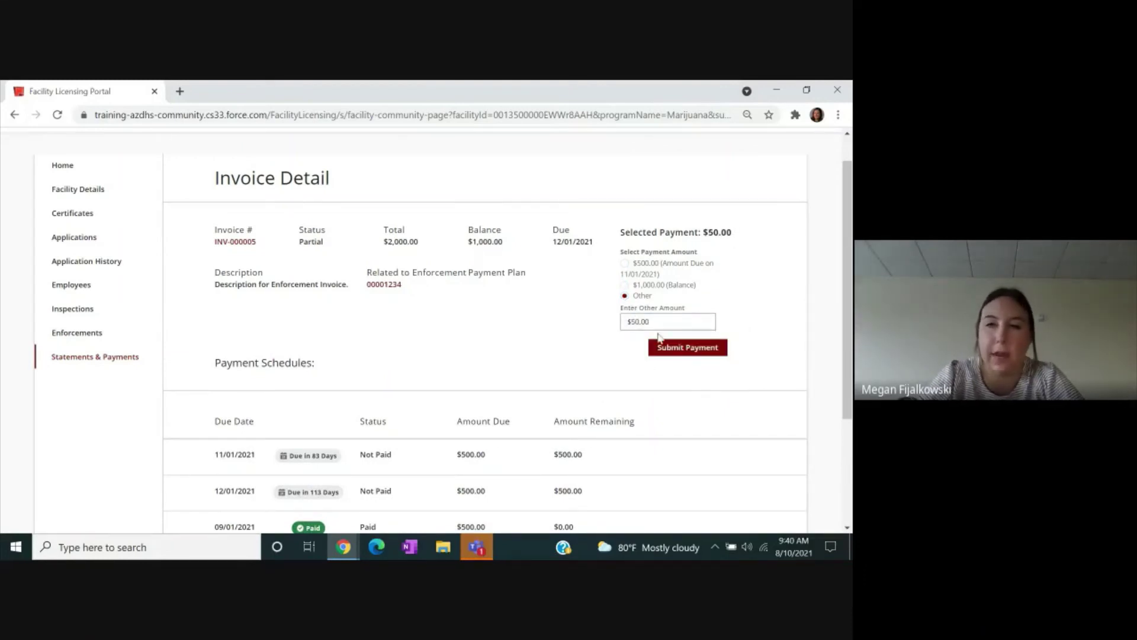
Select the $500.00 amount due as the payment, submit it and proceed to checkout
{"action": "left_click", "coordinate": [626, 263]}
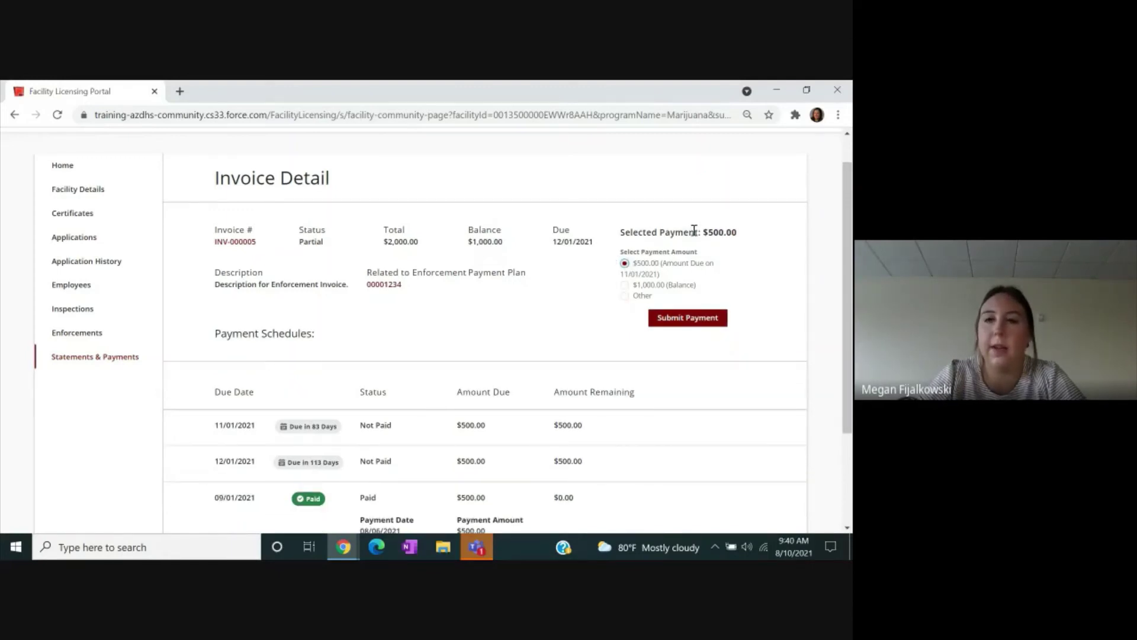
{"action": "left_click_drag", "start_coordinate": [622, 232], "coordinate": [736, 231]}
{"action": "left_click", "coordinate": [758, 234]}
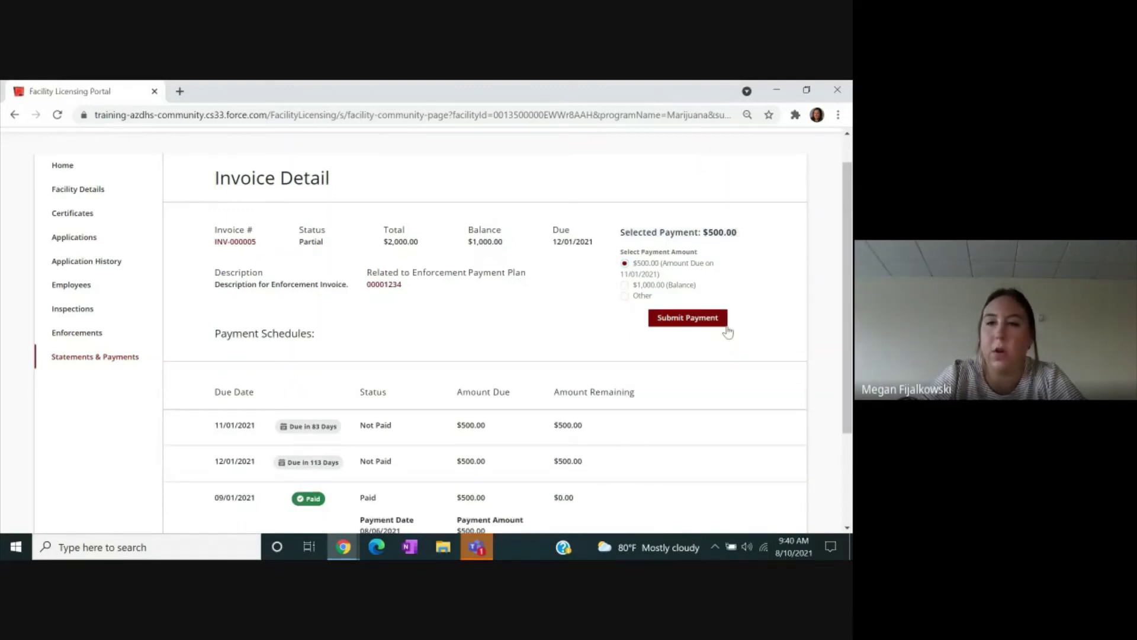
{"action": "left_click", "coordinate": [688, 318]}
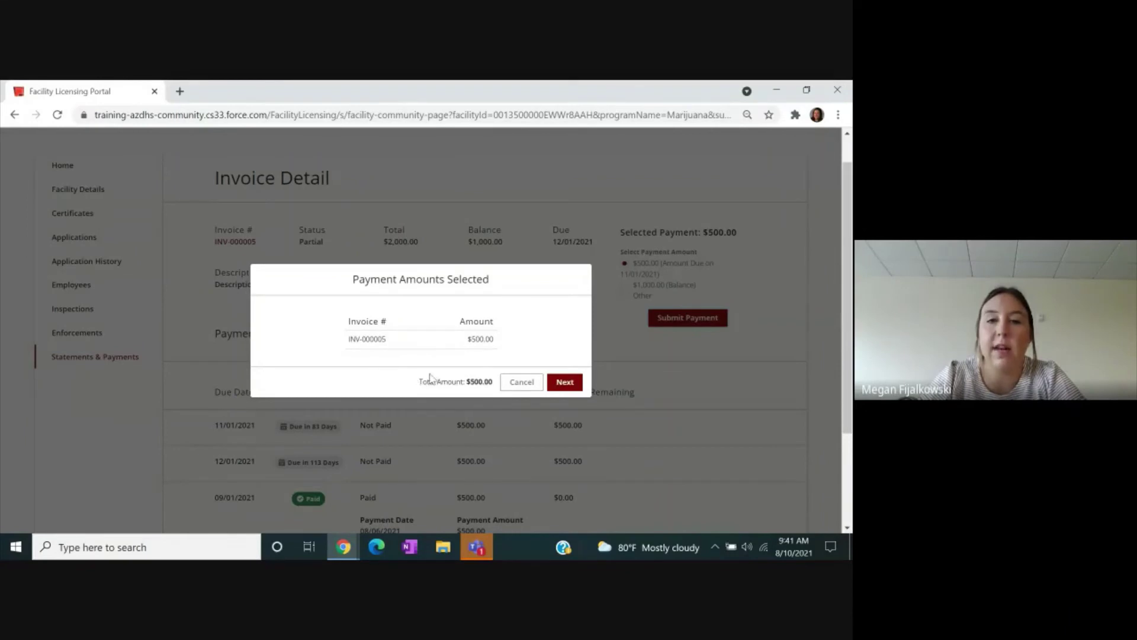
{"action": "left_click_drag", "start_coordinate": [419, 384], "coordinate": [489, 383]}
{"action": "left_click", "coordinate": [489, 384]}
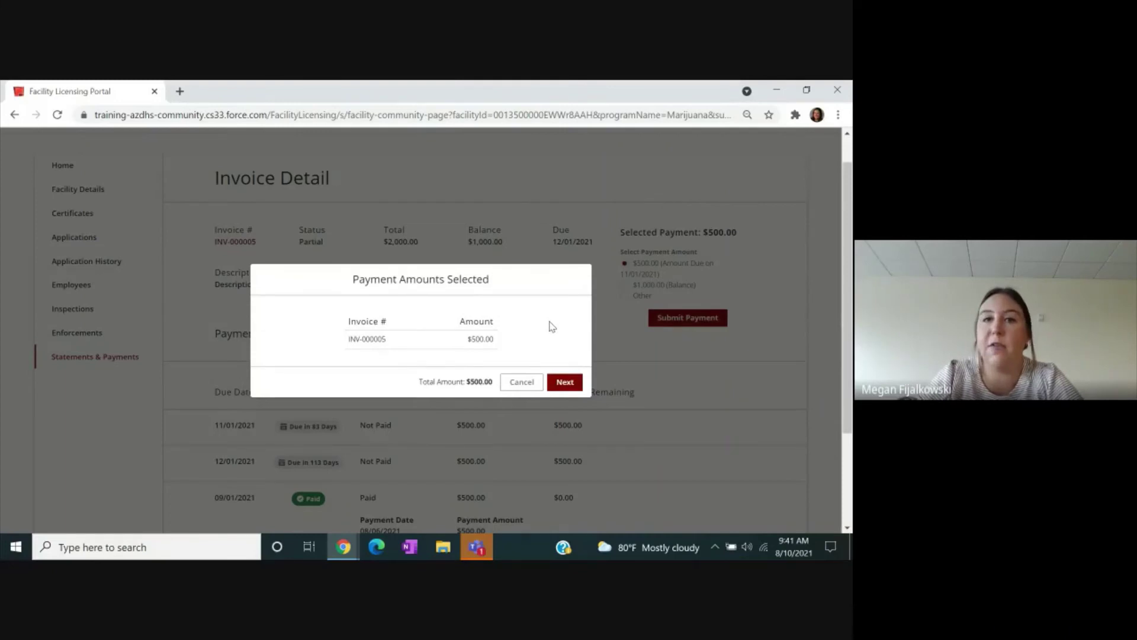
{"action": "left_click", "coordinate": [572, 386]}
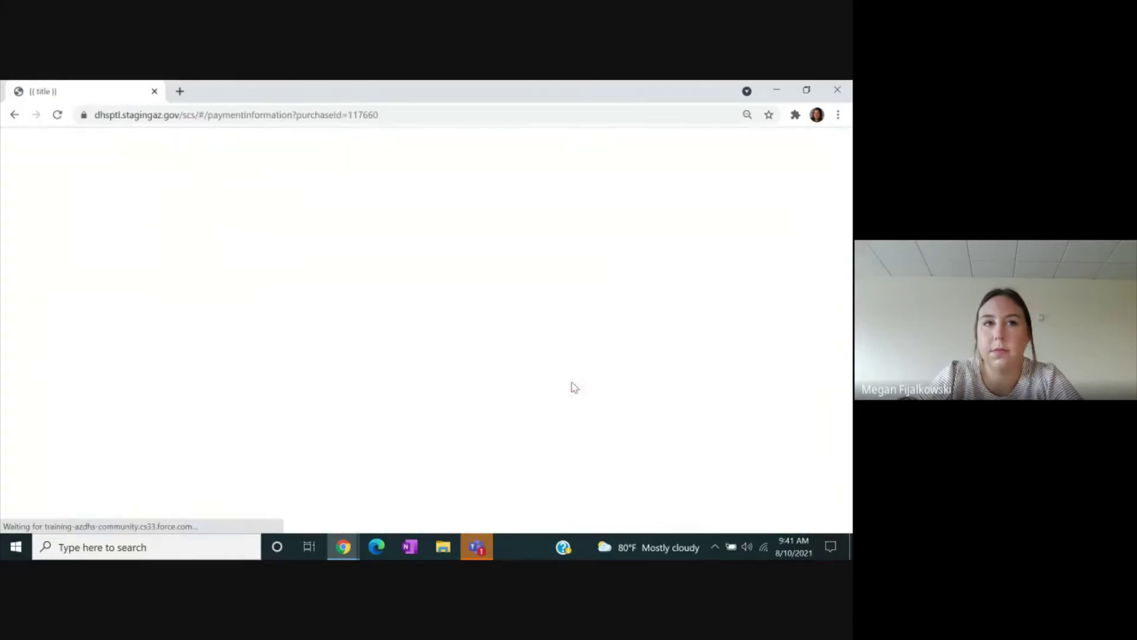
Fill in the payer's billing details from a saved entry, enter the credit card number, expiration date and CVV, and continue to the payment summary
{"action": "left_click", "coordinate": [247, 334]}
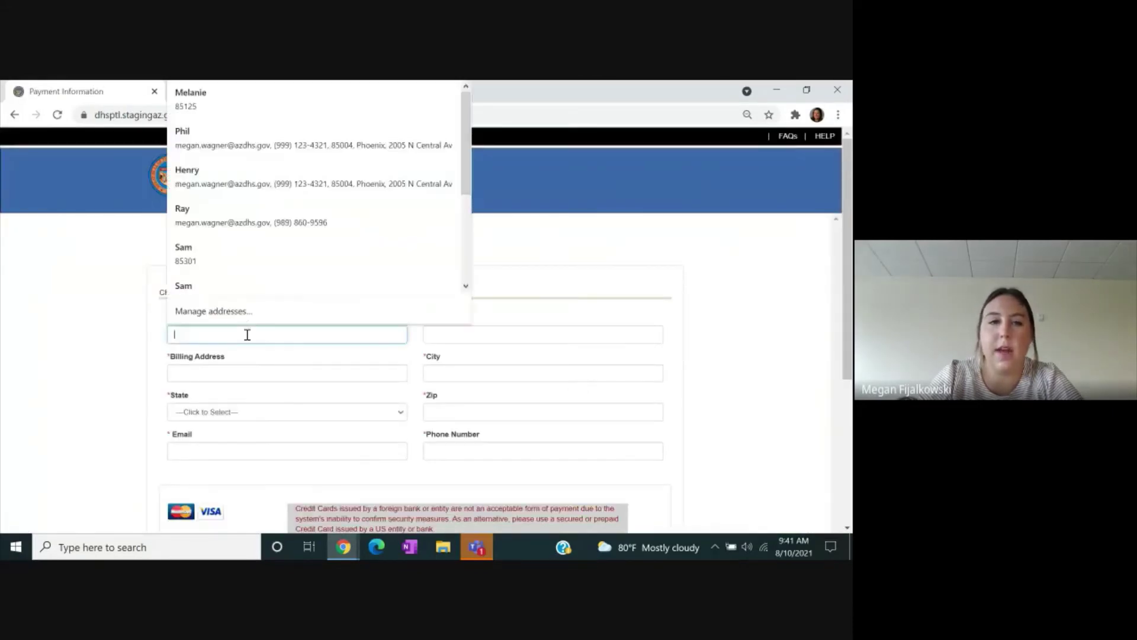
{"action": "left_click", "coordinate": [205, 117]}
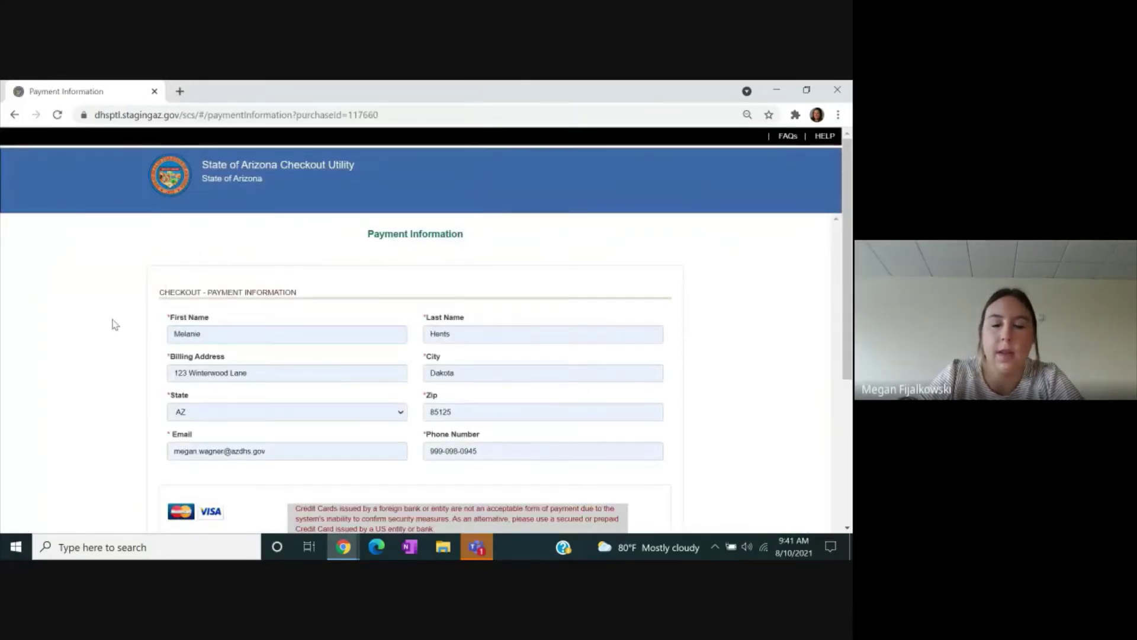
{"action": "scroll", "coordinate": [271, 272], "scroll_direction": "down", "scroll_amount": 2}
{"action": "scroll", "coordinate": [241, 219], "scroll_direction": "down", "scroll_amount": 2}
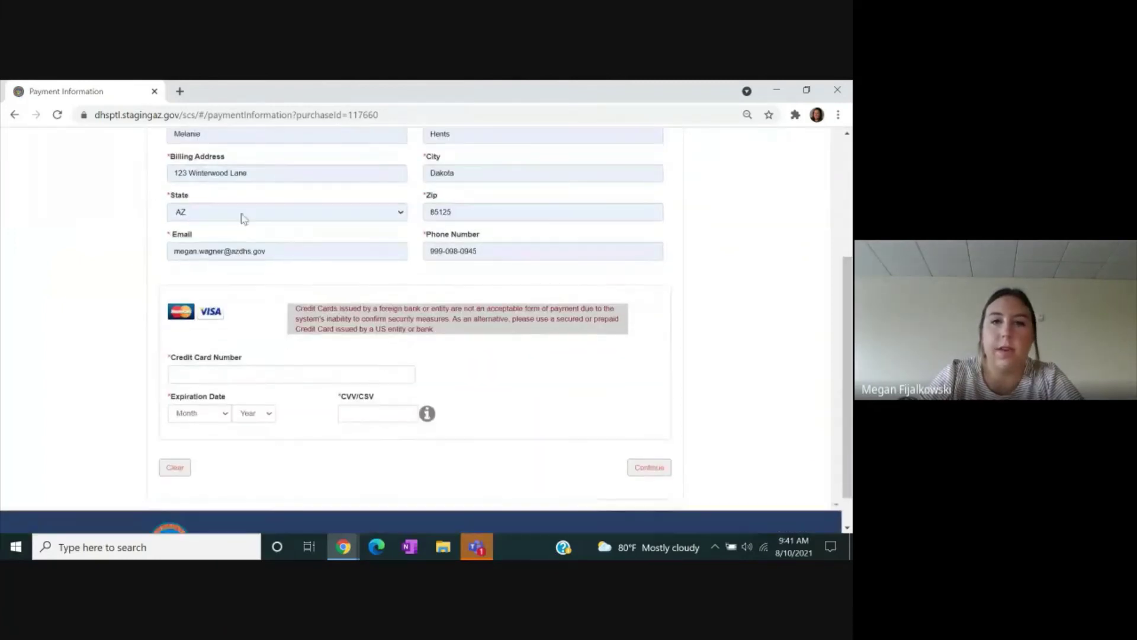
{"action": "scroll", "coordinate": [314, 340], "scroll_direction": "down", "scroll_amount": 1}
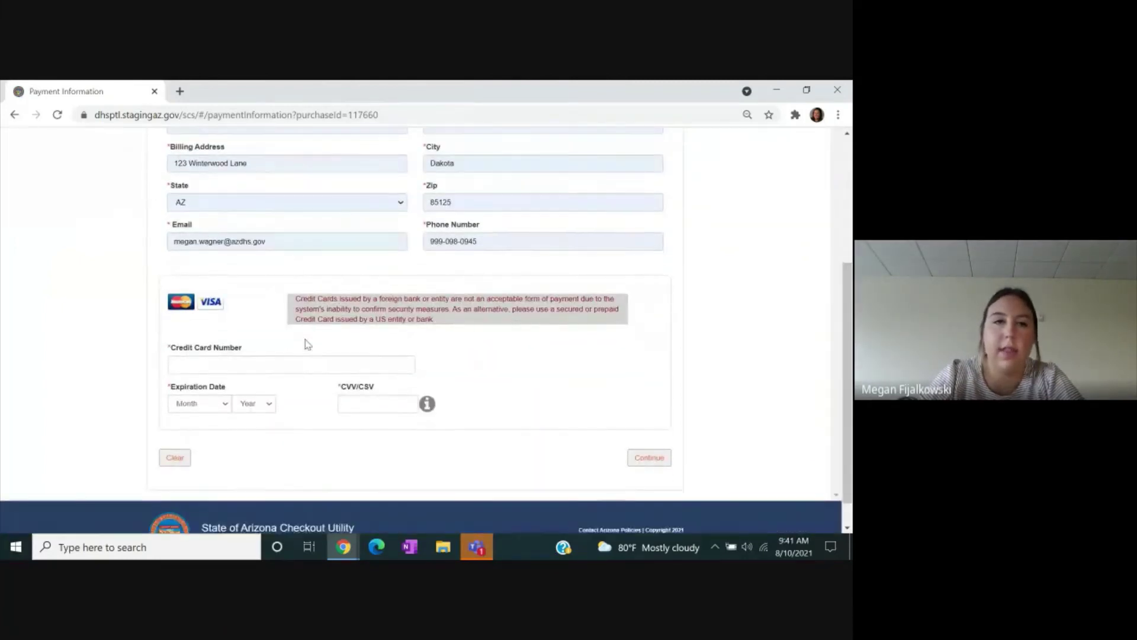
{"action": "left_click", "coordinate": [248, 333]}
{"action": "left_click", "coordinate": [258, 372]}
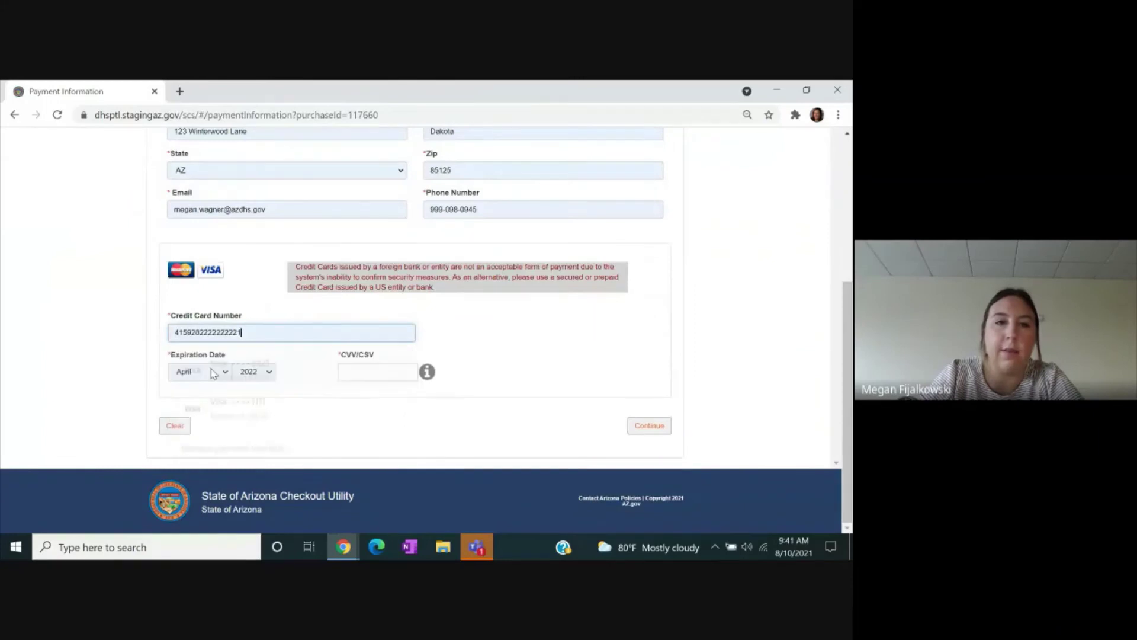
{"action": "left_click", "coordinate": [373, 377]}
{"action": "type", "text": "123"}
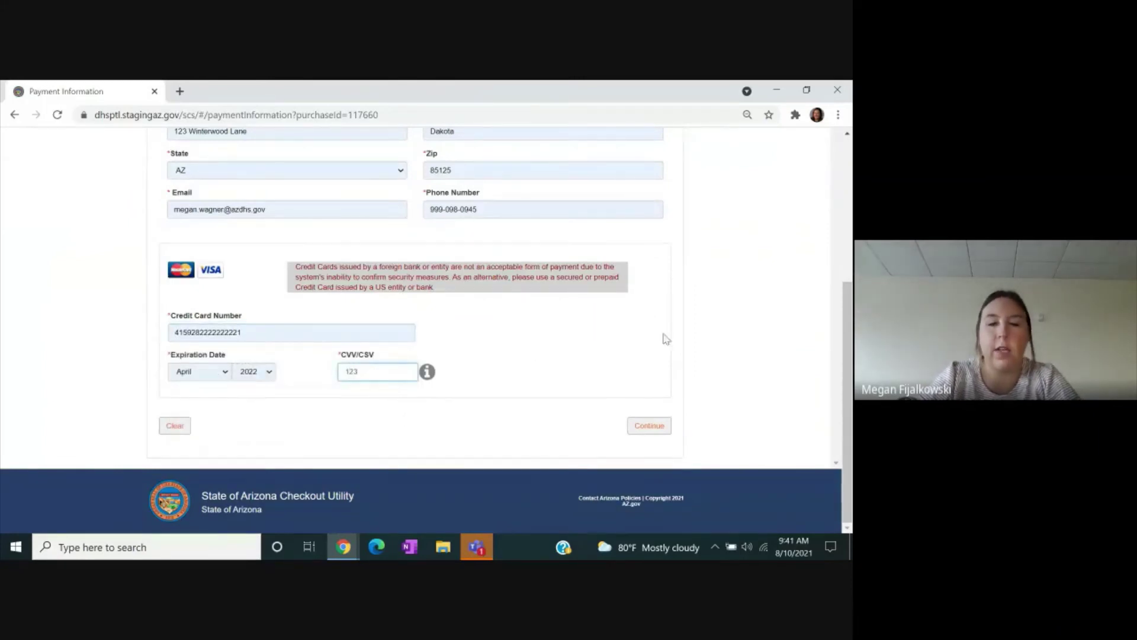
{"action": "left_click", "coordinate": [649, 426]}
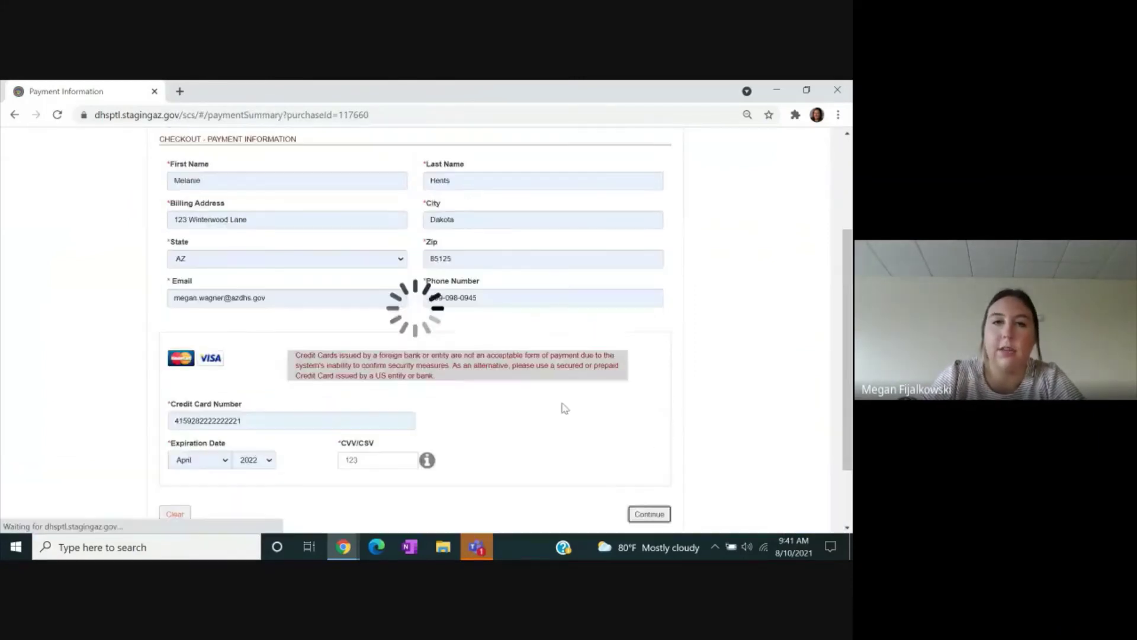
Review the payment summary, authorize the $500.00 payment and continue from the receipt to the agency's confirmation page
{"action": "scroll", "coordinate": [264, 407], "scroll_direction": "down", "scroll_amount": 3}
{"action": "scroll", "coordinate": [215, 339], "scroll_direction": "down", "scroll_amount": 3}
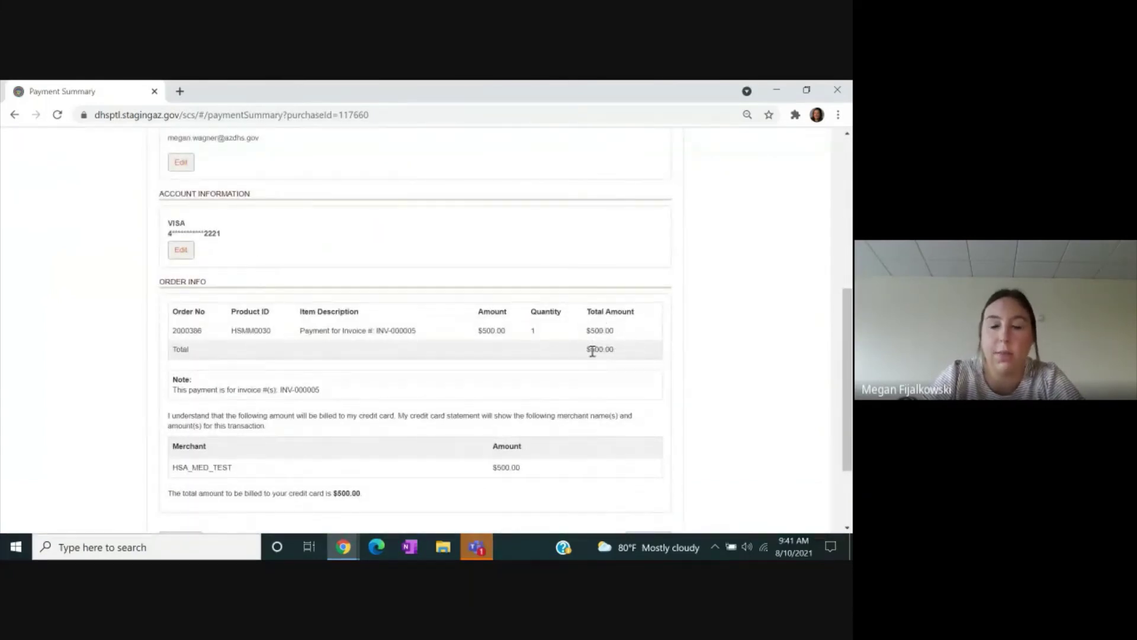
{"action": "scroll", "coordinate": [600, 349], "scroll_direction": "down", "scroll_amount": 2}
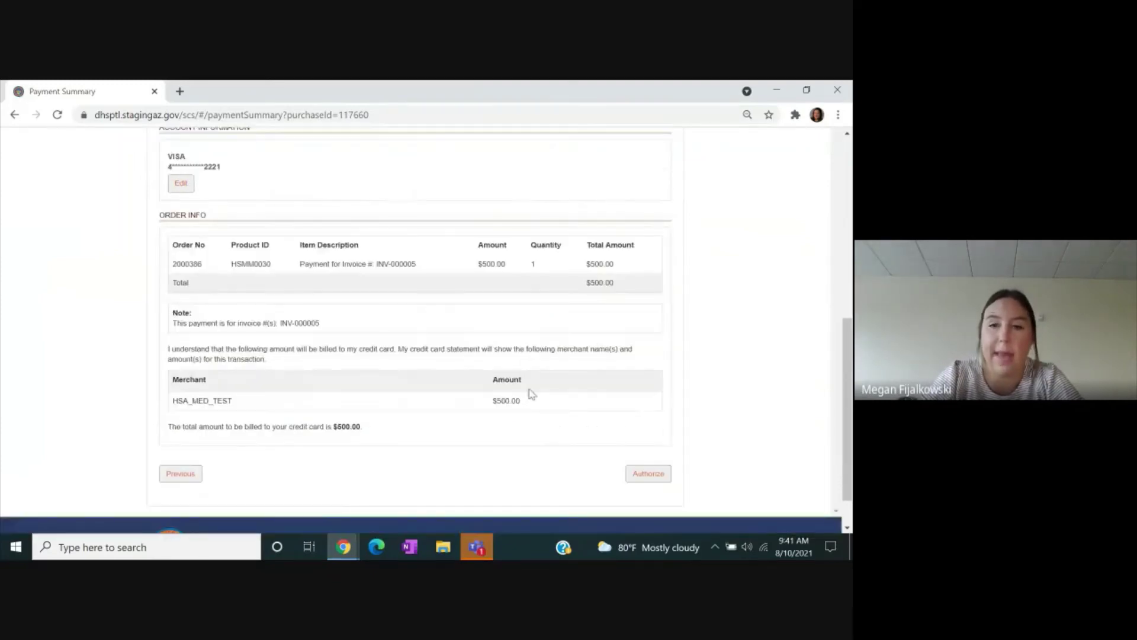
{"action": "left_click", "coordinate": [645, 476]}
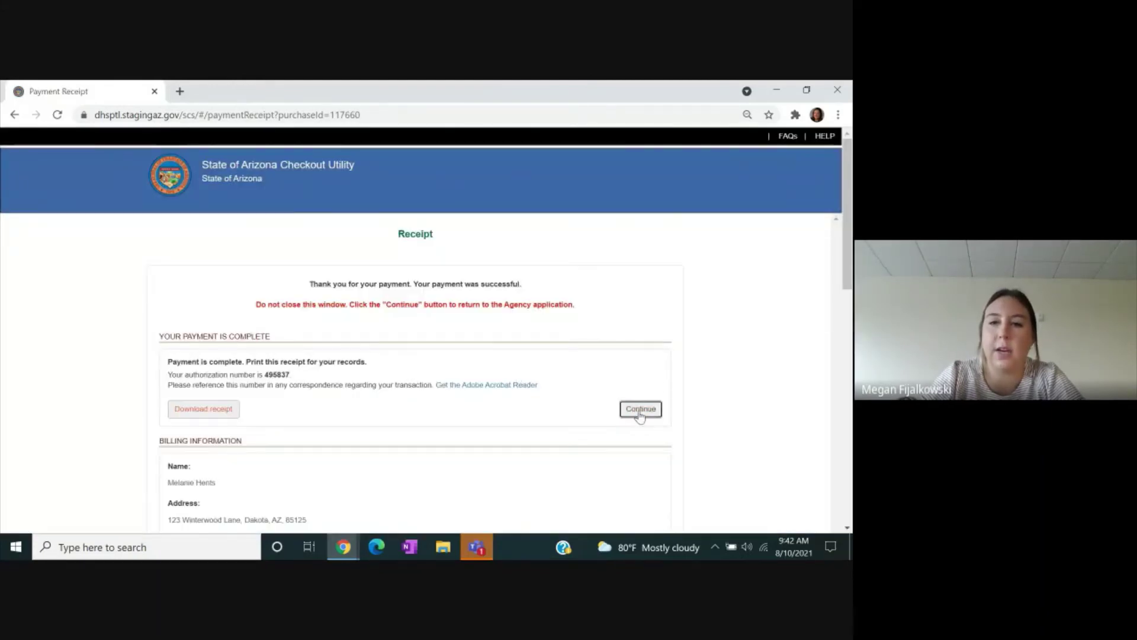
{"action": "left_click", "coordinate": [639, 412]}
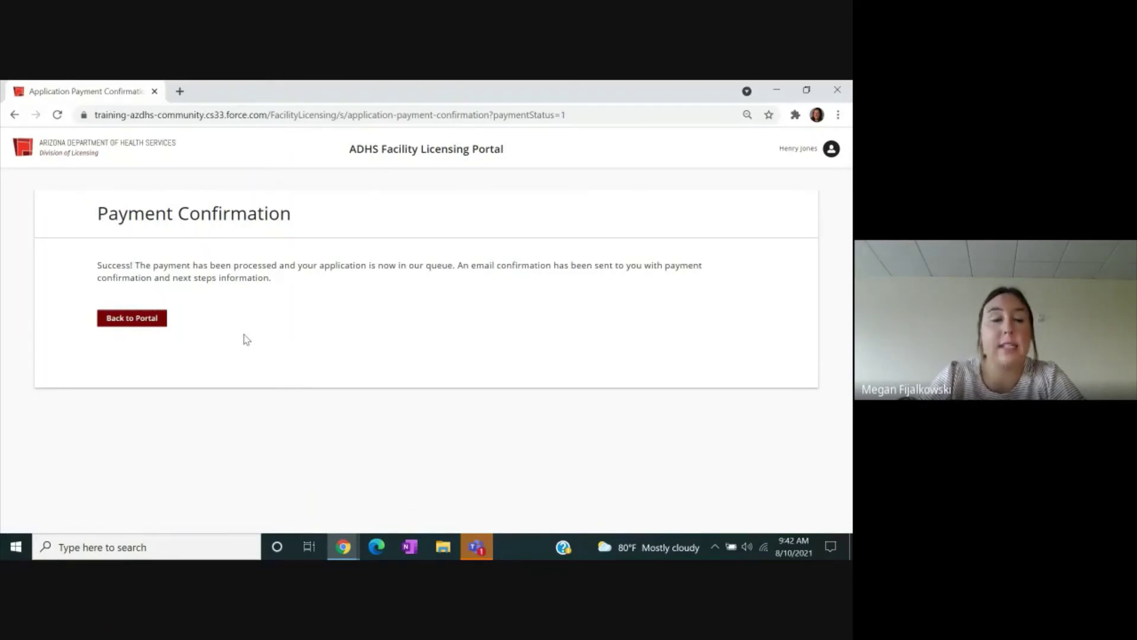
Return to the portal and open Statements & Payments for the Joy Ride medical marijuana dispensary
{"action": "left_click", "coordinate": [146, 325]}
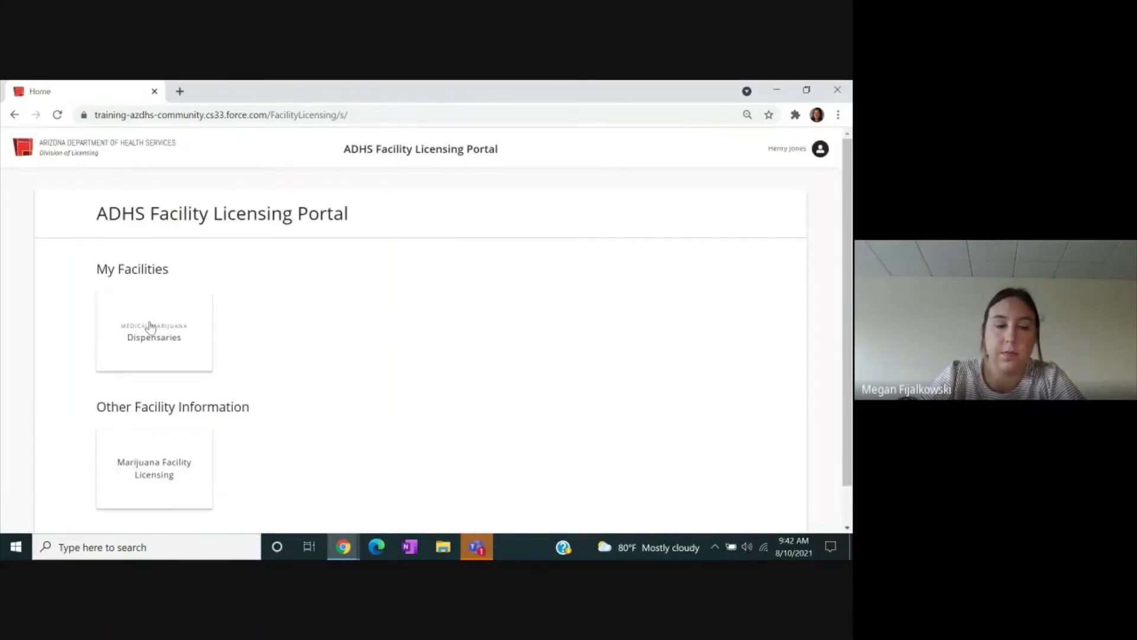
{"action": "left_click", "coordinate": [151, 327]}
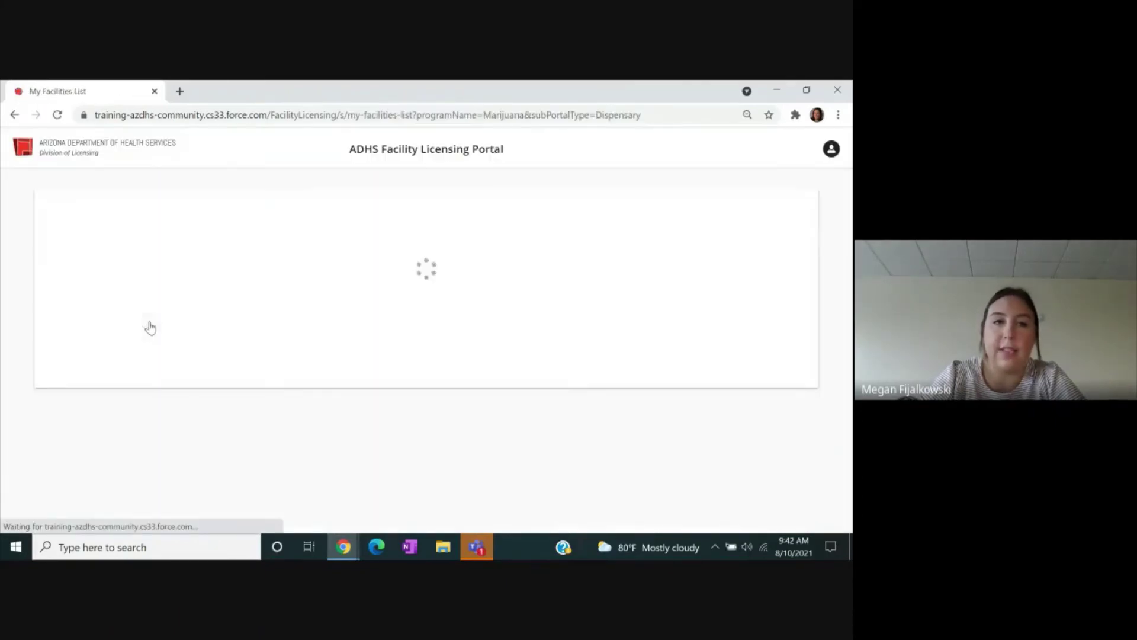
{"action": "left_click", "coordinate": [153, 336]}
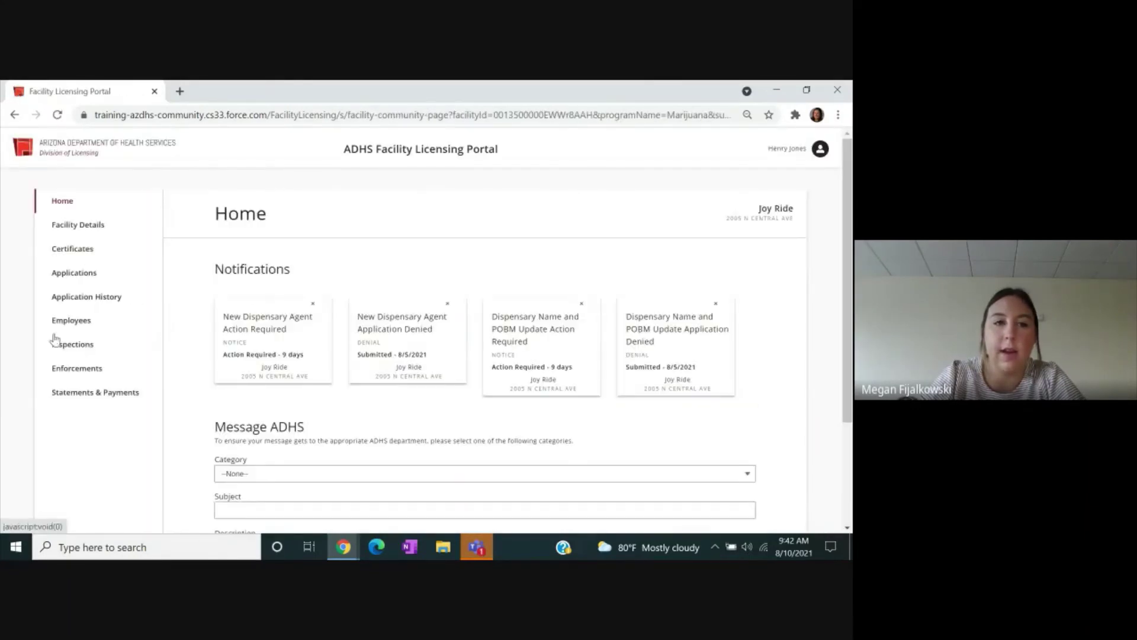
{"action": "left_click", "coordinate": [57, 395]}
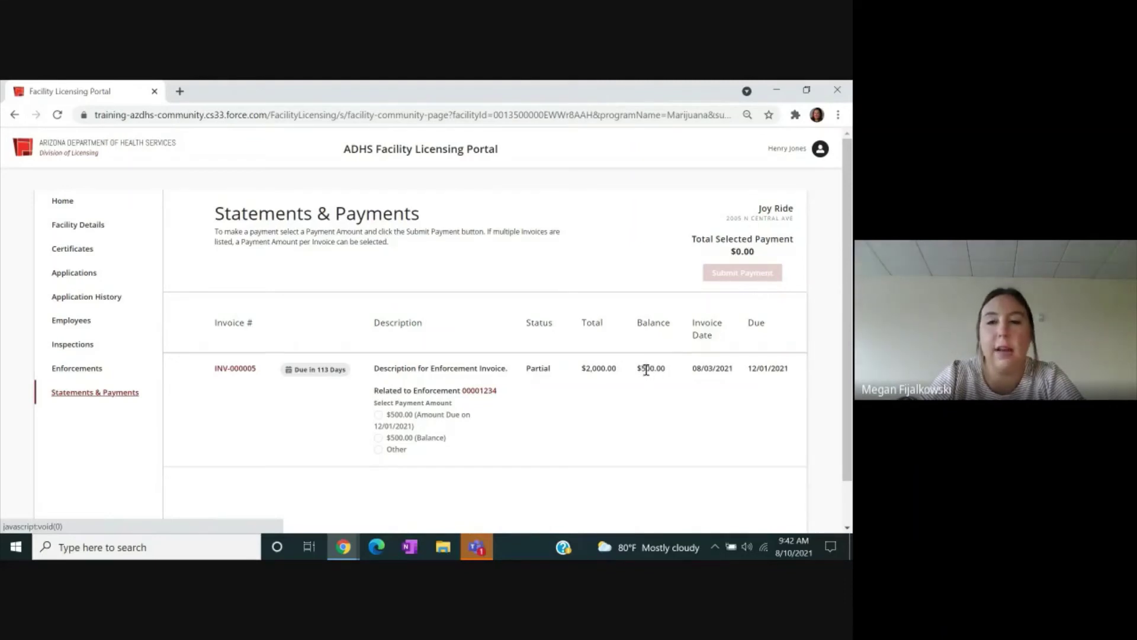
Examine the enforcement invoice's balance and payment schedules, and go back to the portal's home page
{"action": "left_click", "coordinate": [231, 370]}
{"action": "scroll", "coordinate": [212, 357], "scroll_direction": "down", "scroll_amount": 1}
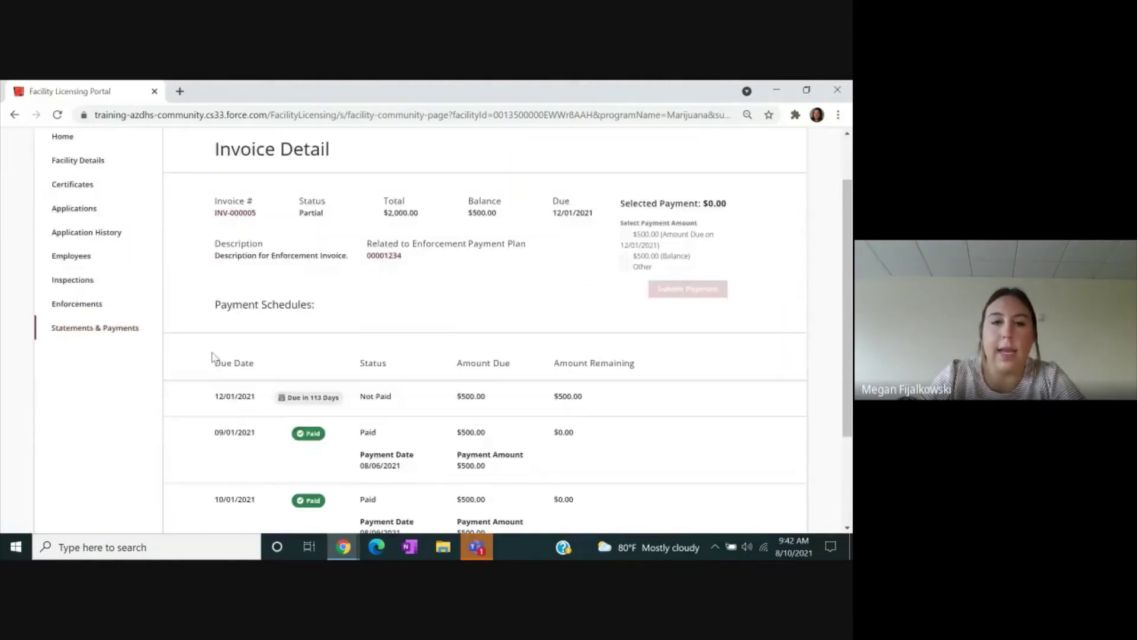
{"action": "scroll", "coordinate": [212, 357], "scroll_direction": "down", "scroll_amount": 2}
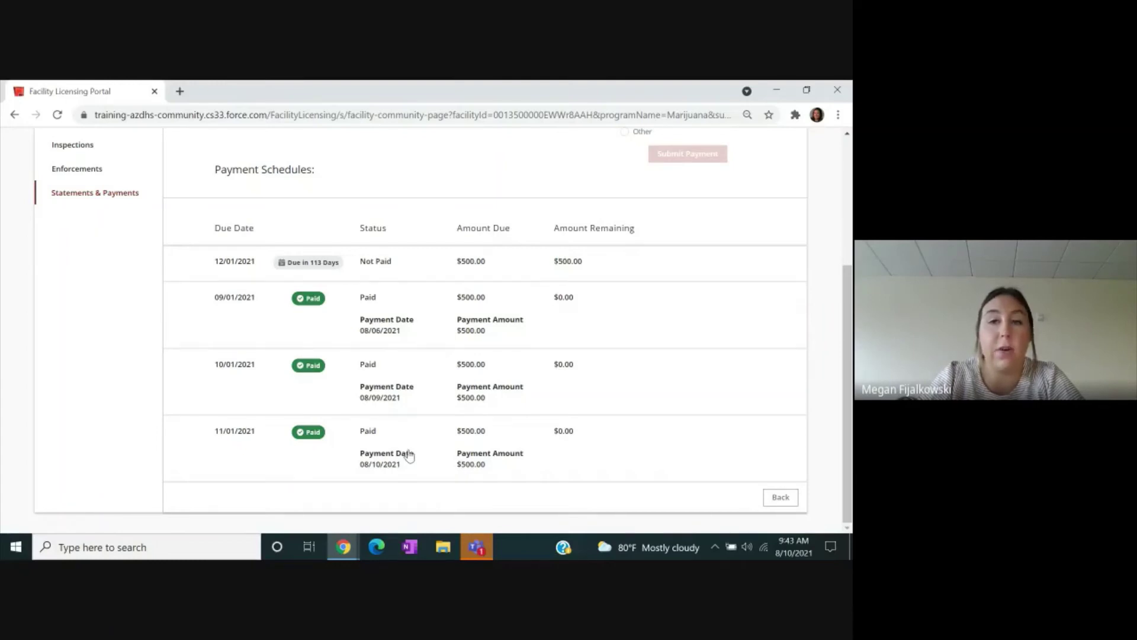
{"action": "scroll", "coordinate": [409, 454], "scroll_direction": "up", "scroll_amount": 3}
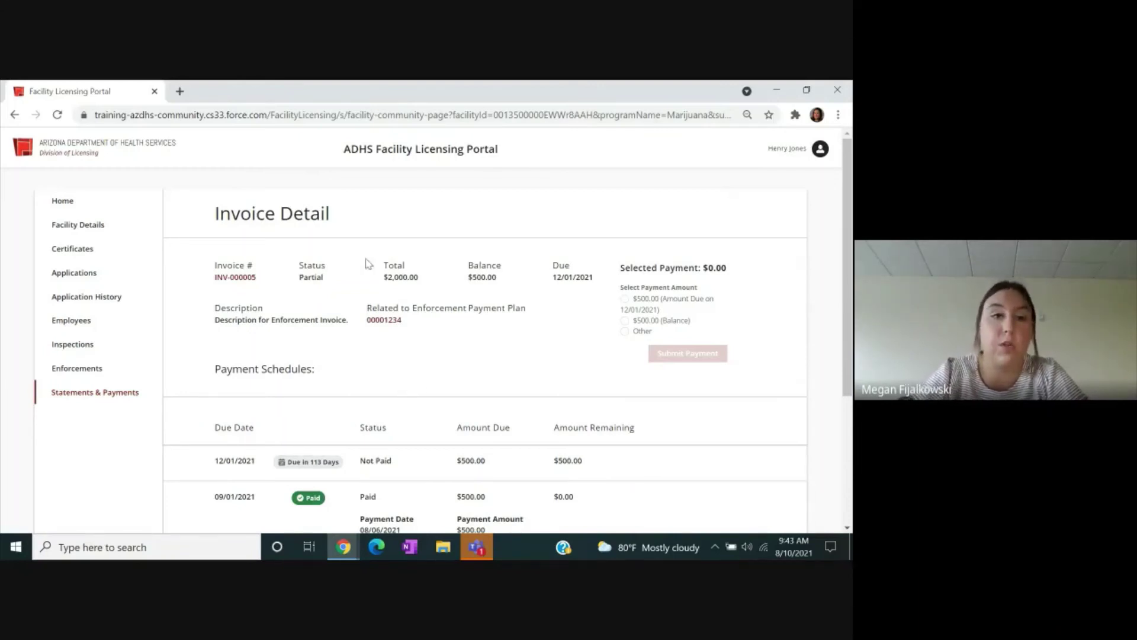
{"action": "left_click", "coordinate": [54, 148]}
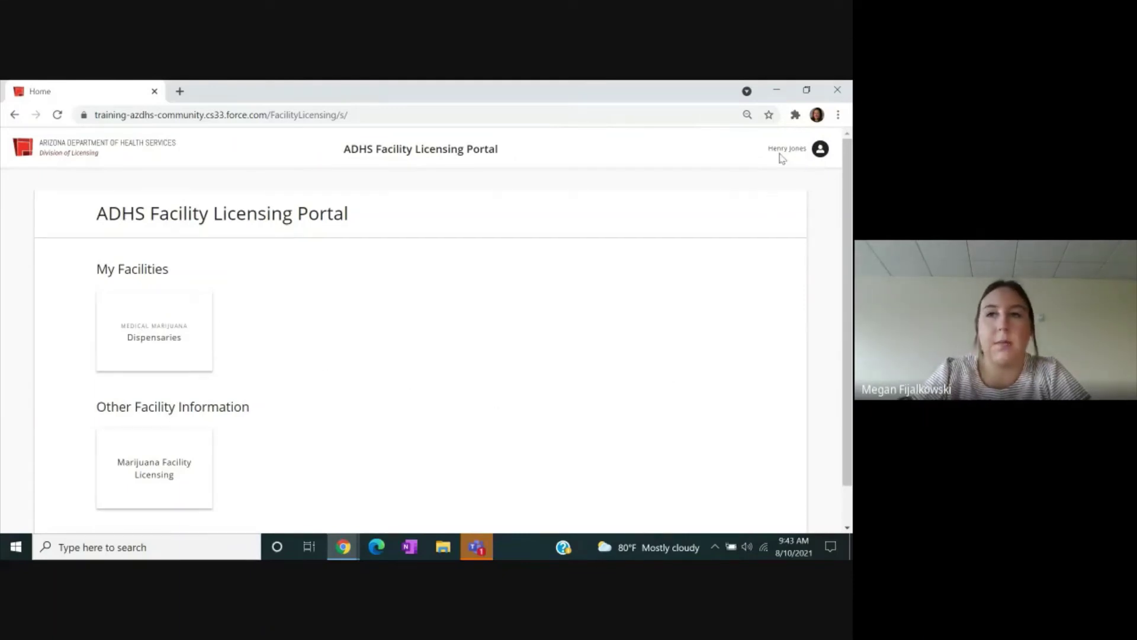
Open the enforcement record of the King Green medical marijuana dispensary from its Enforcements list
{"action": "left_click", "coordinate": [153, 332]}
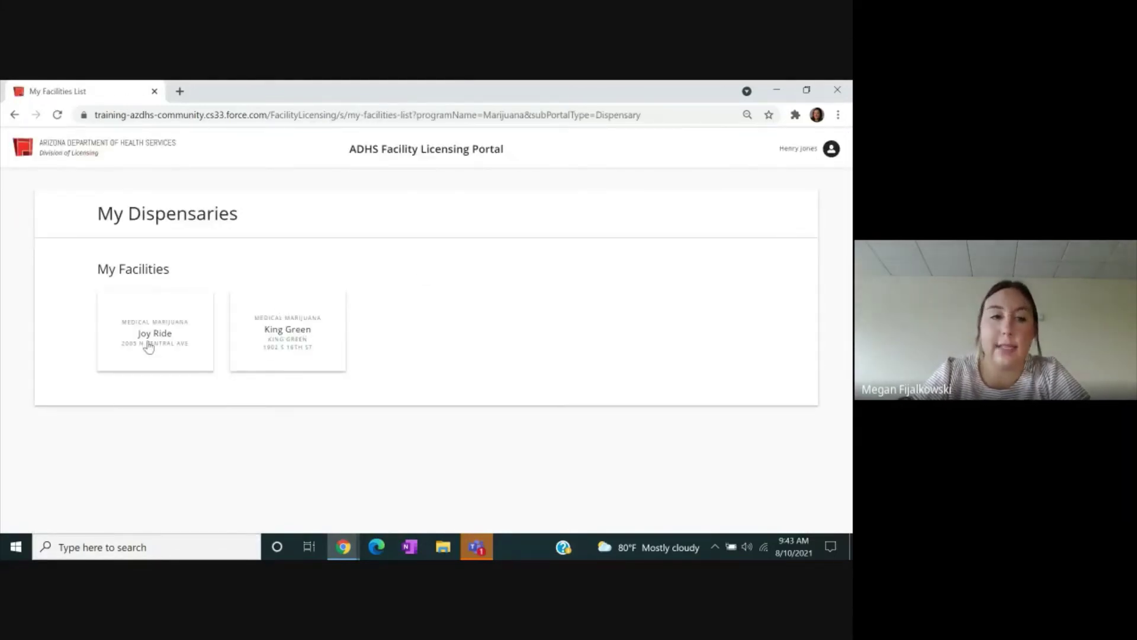
{"action": "left_click", "coordinate": [305, 343]}
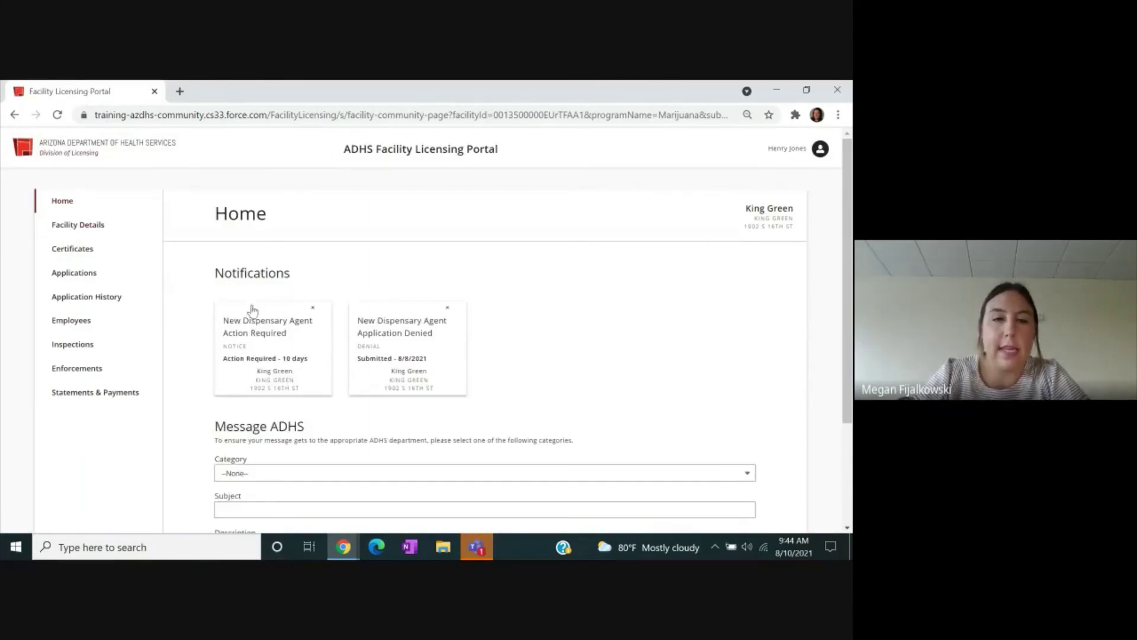
{"action": "left_click", "coordinate": [85, 376]}
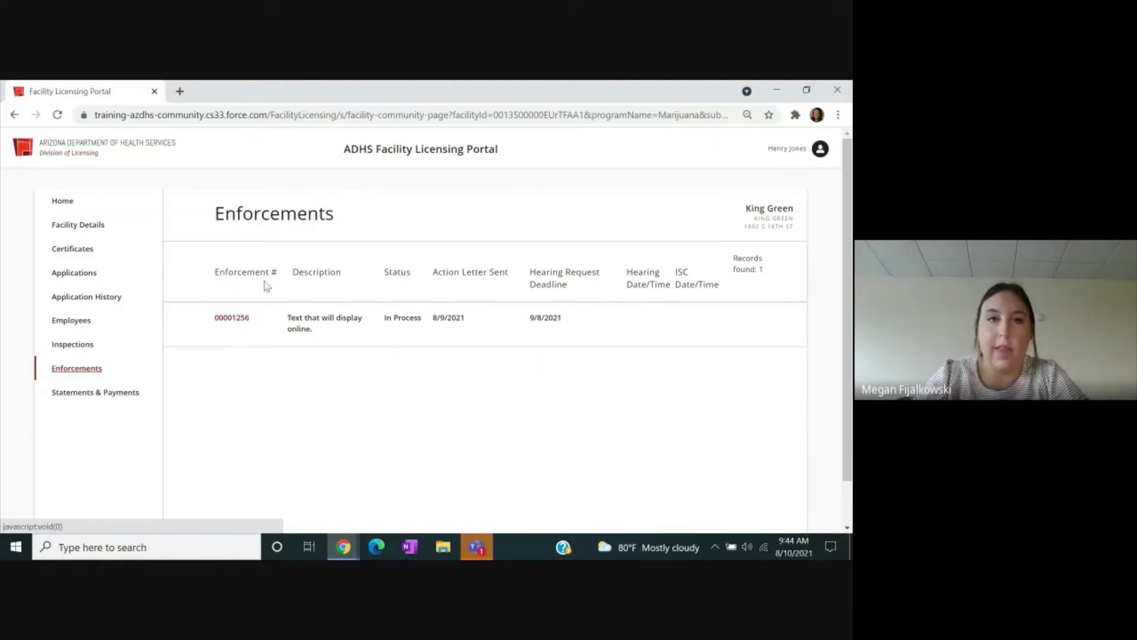
{"action": "left_click", "coordinate": [240, 325]}
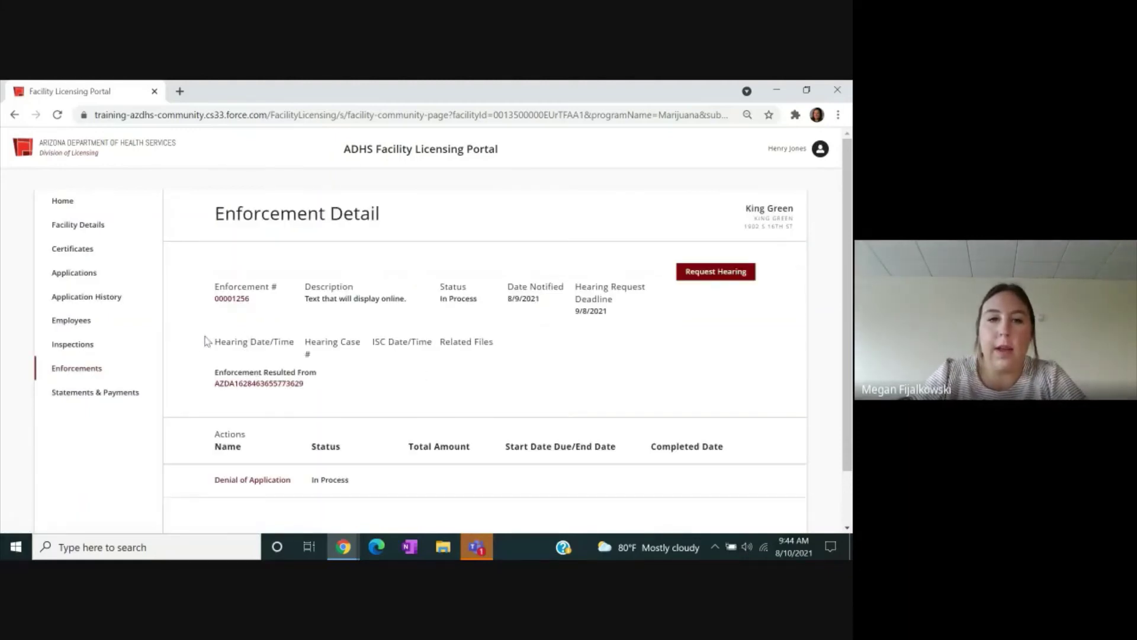
Examine the enforcement's details and its Denial of Application action, and return to the enforcement detail
{"action": "scroll", "coordinate": [205, 346], "scroll_direction": "down", "scroll_amount": 1}
{"action": "scroll", "coordinate": [204, 347], "scroll_direction": "up", "scroll_amount": 1}
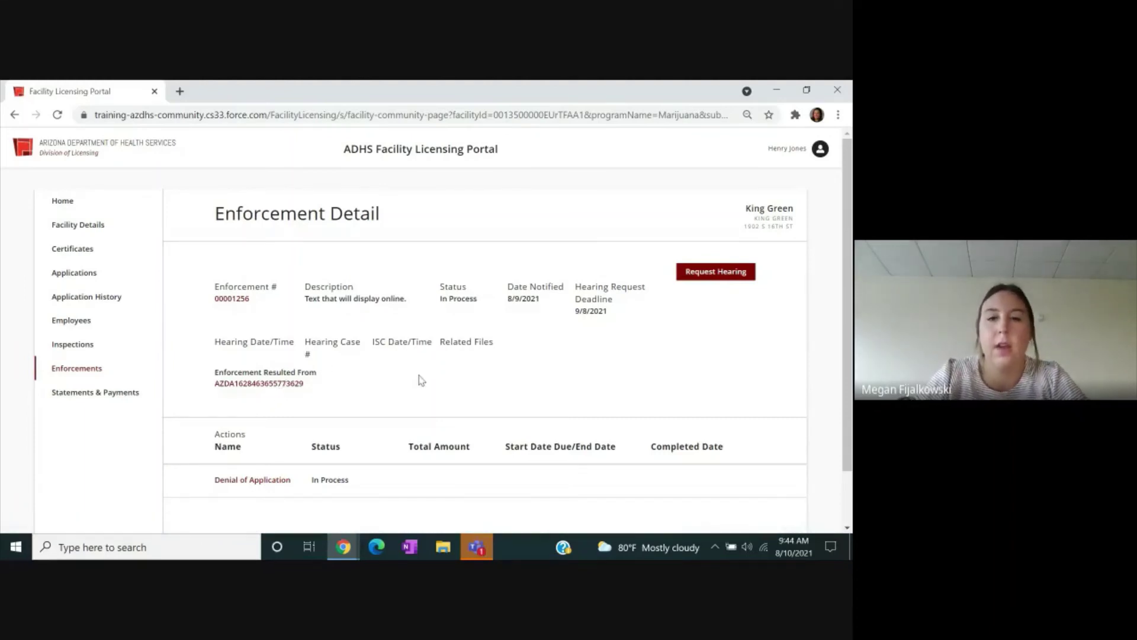
{"action": "scroll", "coordinate": [419, 381], "scroll_direction": "down", "scroll_amount": 1}
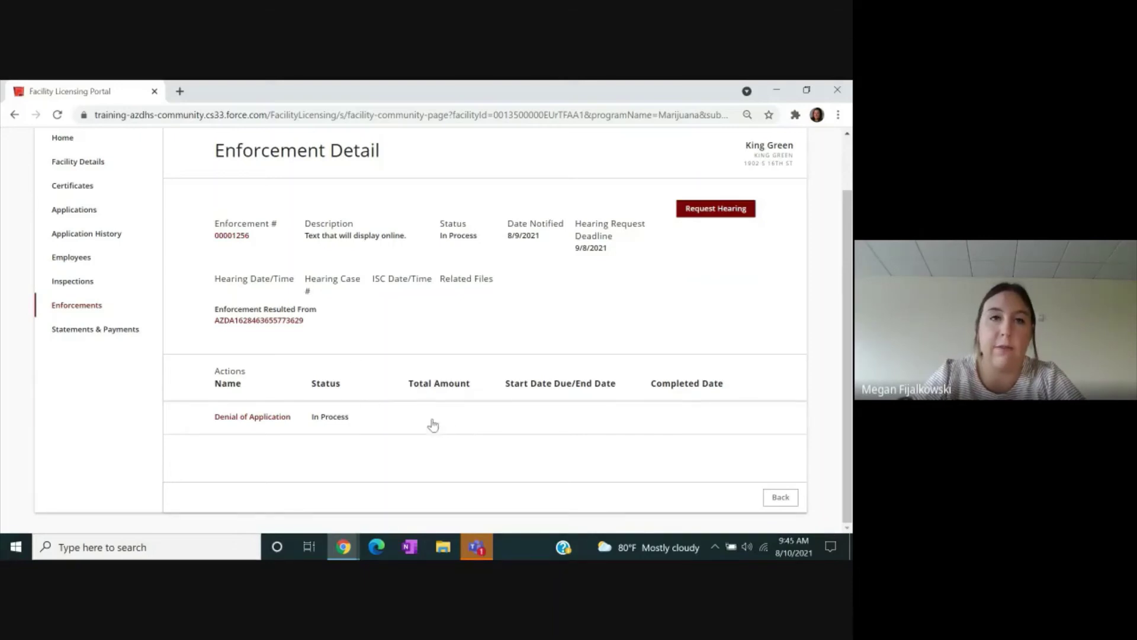
{"action": "left_click", "coordinate": [252, 421]}
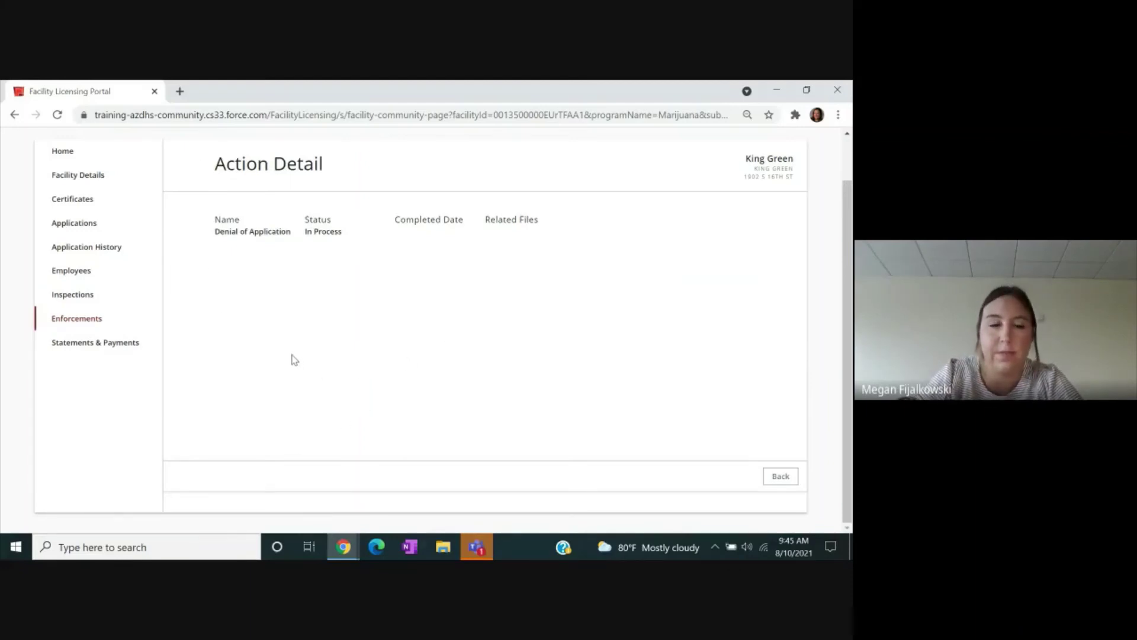
{"action": "left_click", "coordinate": [785, 483]}
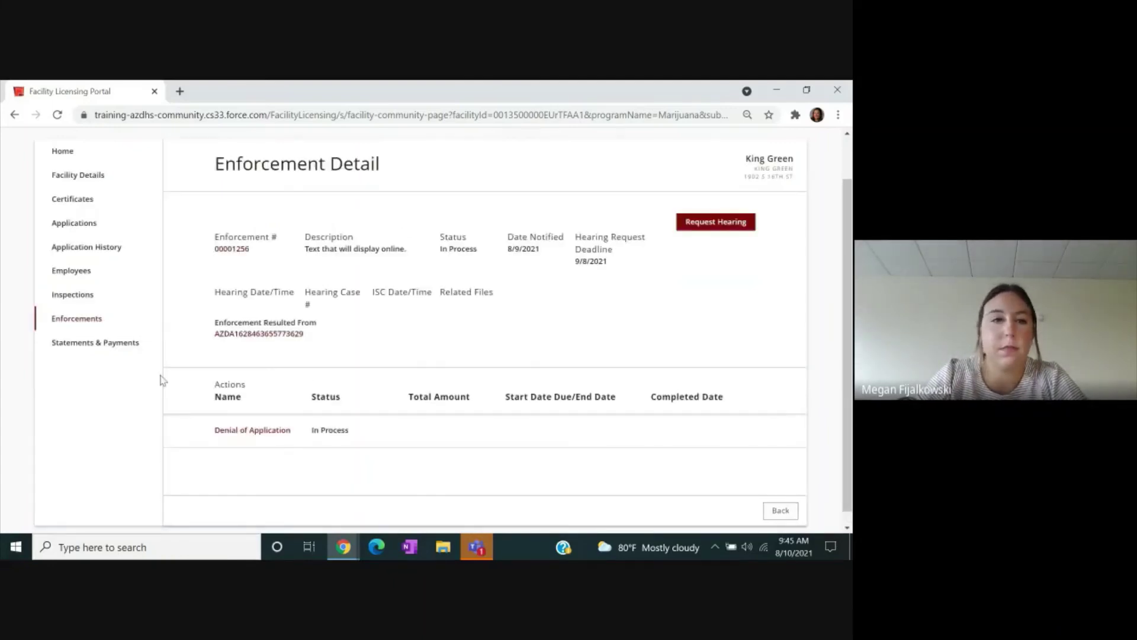
Check King Green's Statements & Payments for invoices and the total selected payment
{"action": "left_click", "coordinate": [67, 347]}
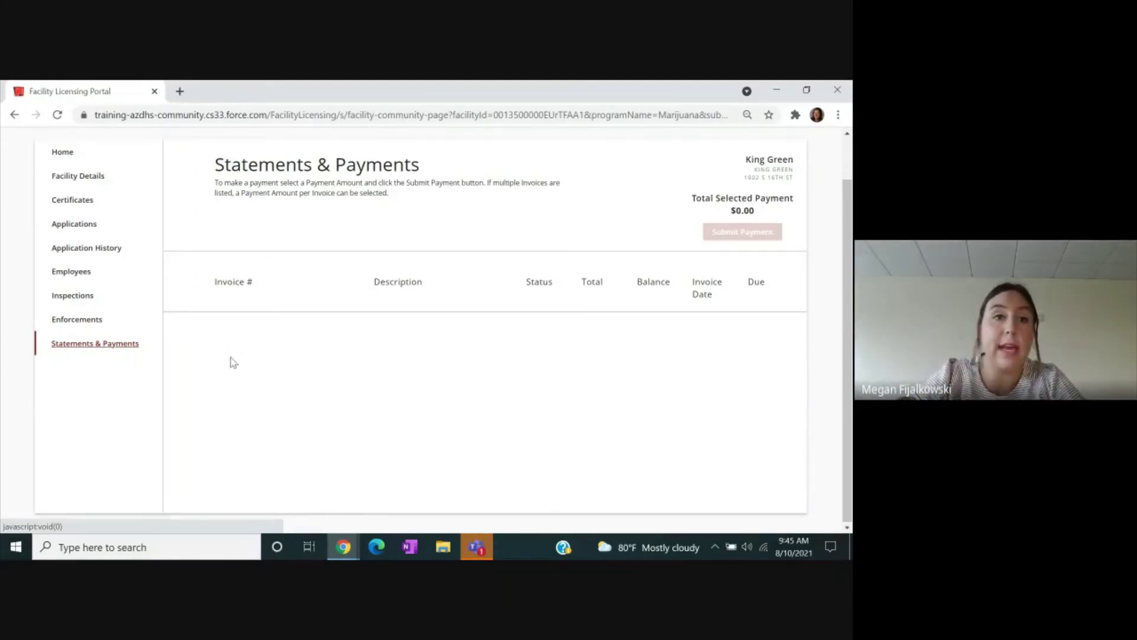
{"action": "scroll", "coordinate": [236, 350], "scroll_direction": "up", "scroll_amount": 1}
{"action": "scroll", "coordinate": [266, 385], "scroll_direction": "down", "scroll_amount": 1}
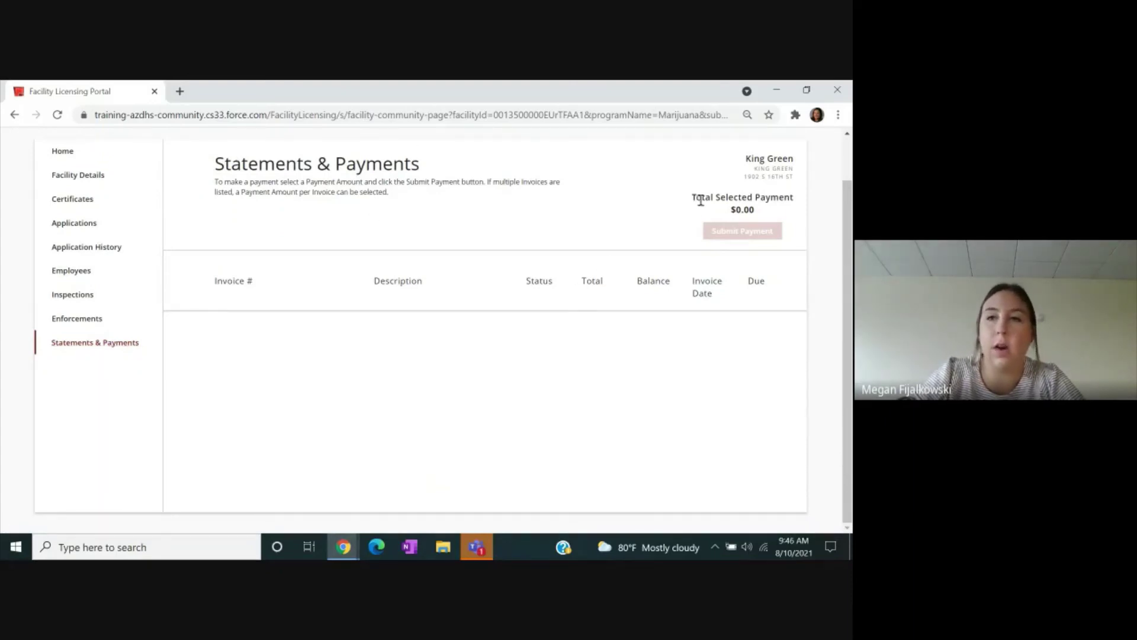
{"action": "left_click_drag", "start_coordinate": [698, 203], "coordinate": [804, 205]}
{"action": "left_click", "coordinate": [803, 206]}
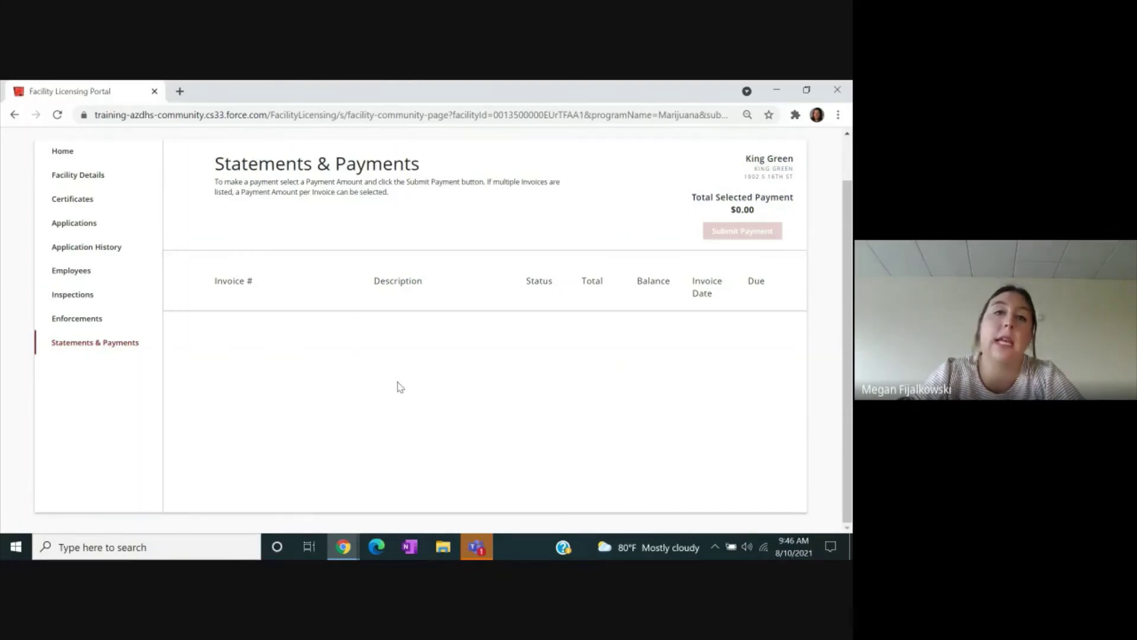
{"action": "scroll", "coordinate": [450, 414], "scroll_direction": "up", "scroll_amount": 1}
{"action": "scroll", "coordinate": [465, 421], "scroll_direction": "up", "scroll_amount": 1}
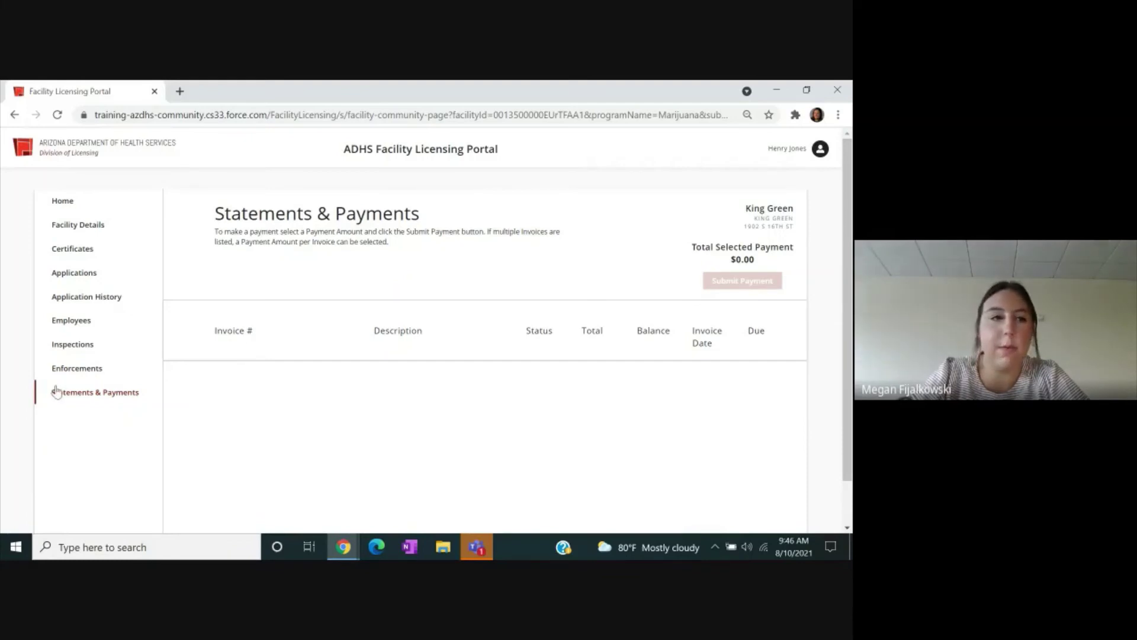
Revisit King Green's Enforcements and Statements & Payments pages, and switch to the Google Meet training call
{"action": "left_click", "coordinate": [76, 368]}
{"action": "left_click", "coordinate": [87, 393]}
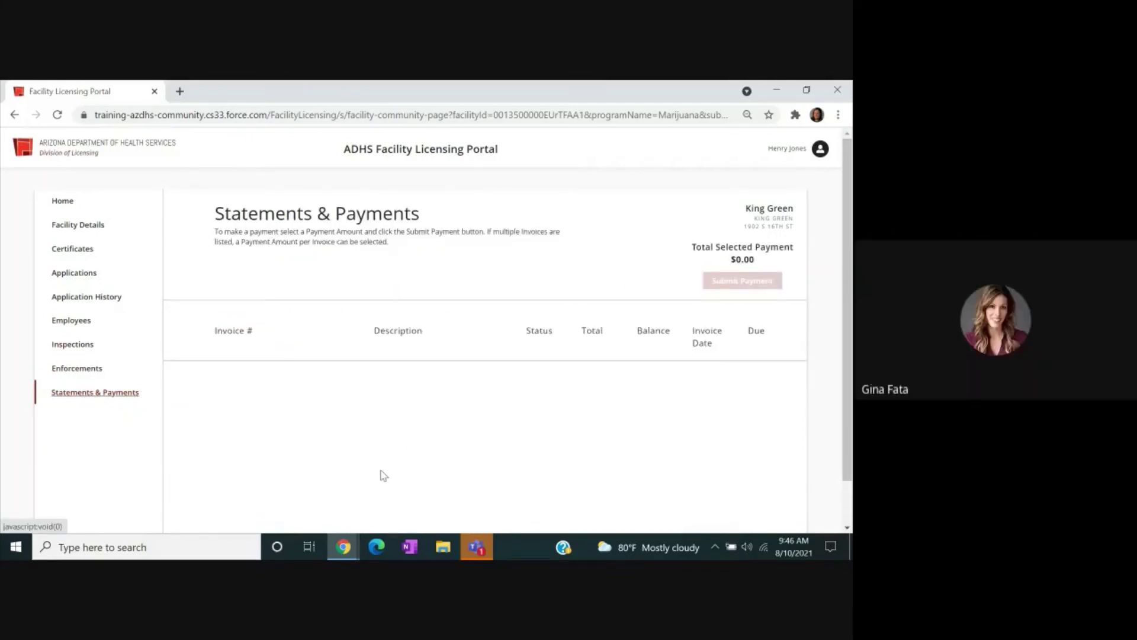
{"action": "mouse_move", "coordinate": [344, 546]}
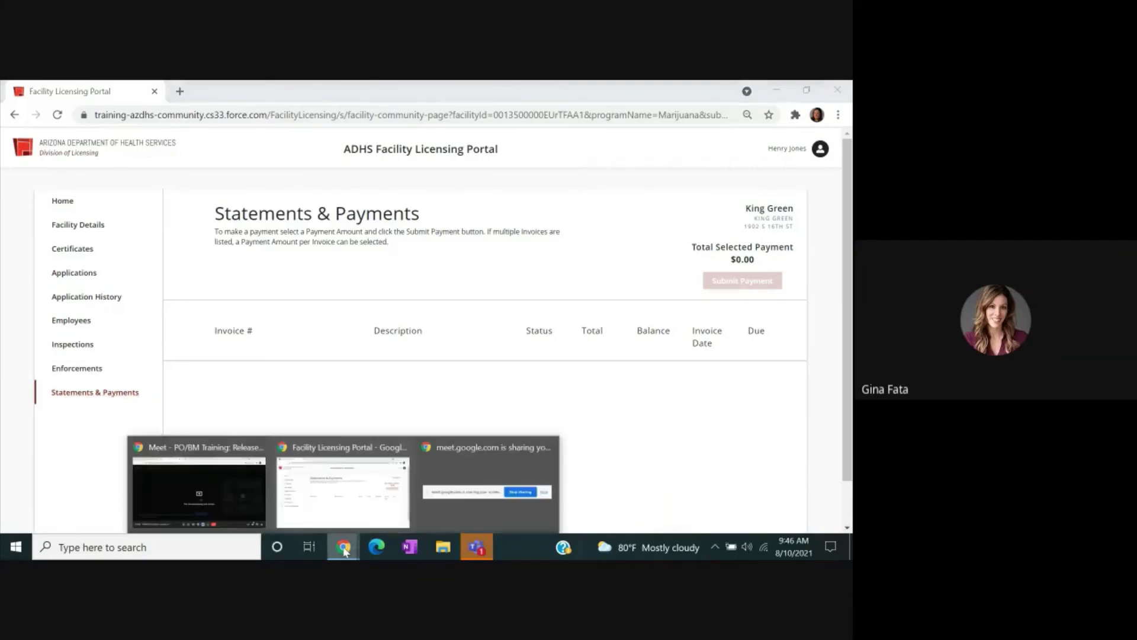
{"action": "left_click", "coordinate": [241, 487]}
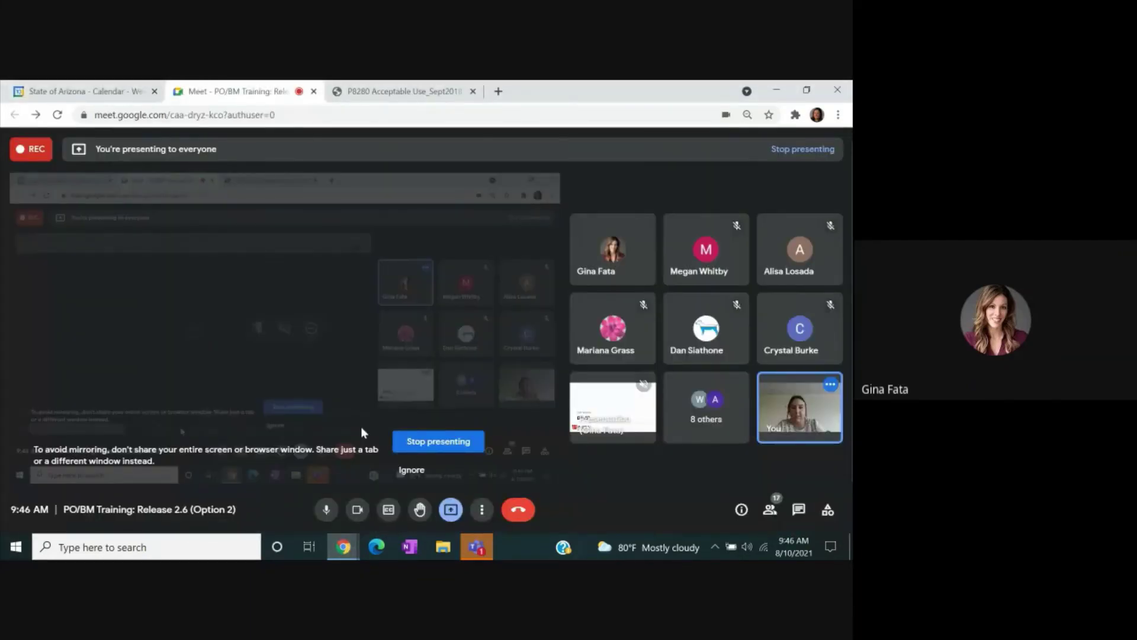